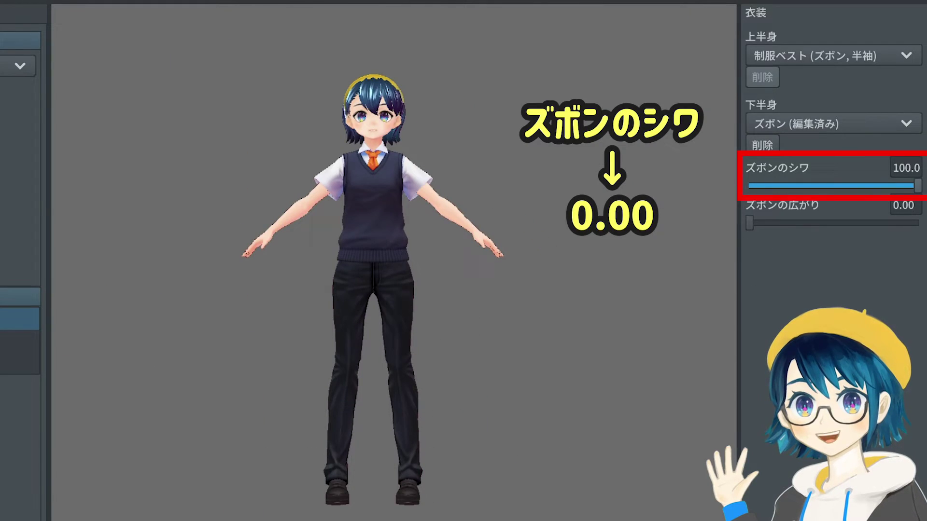
# - Set the trouser wrinkles to 0.00 and flare the trouser legs to about 31.15
pyautogui.moveTo(917, 186); pyautogui.dragTo(701, 181)
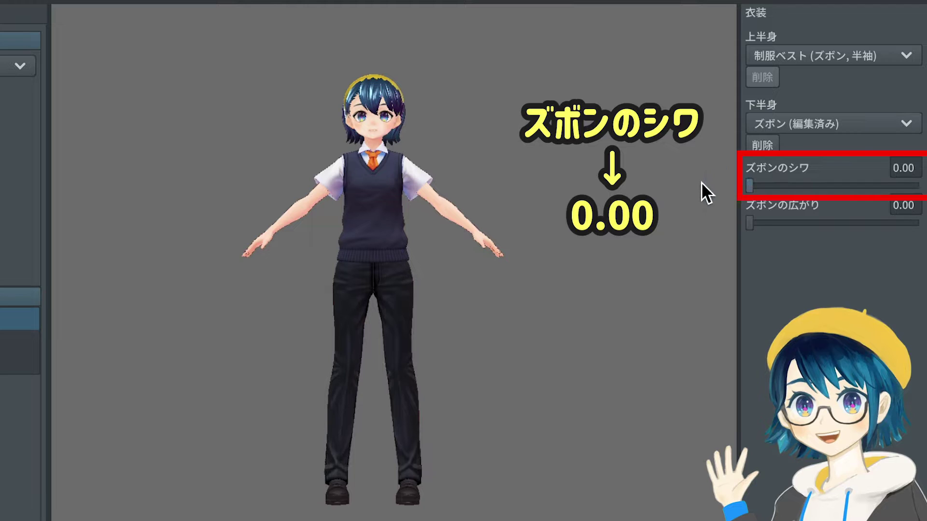
pyautogui.moveTo(749, 223); pyautogui.dragTo(802, 223)
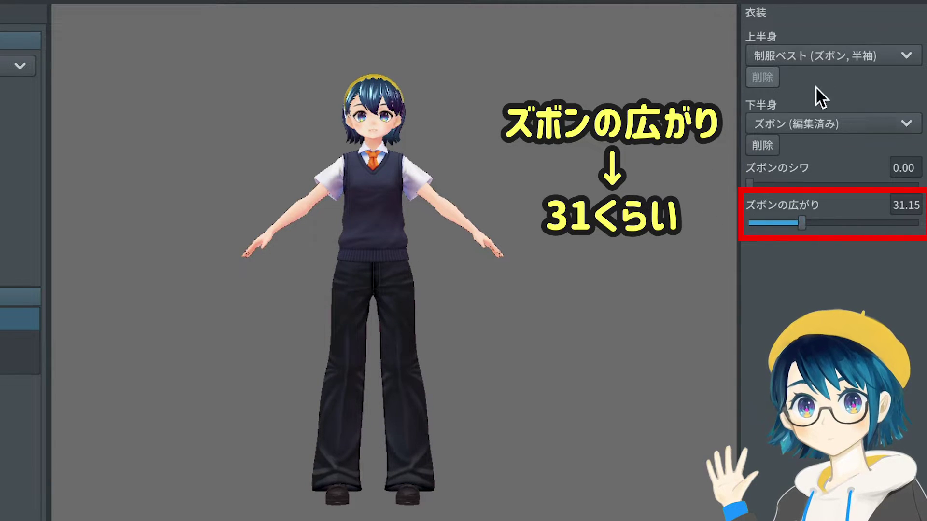
pyautogui.click(859, 55)
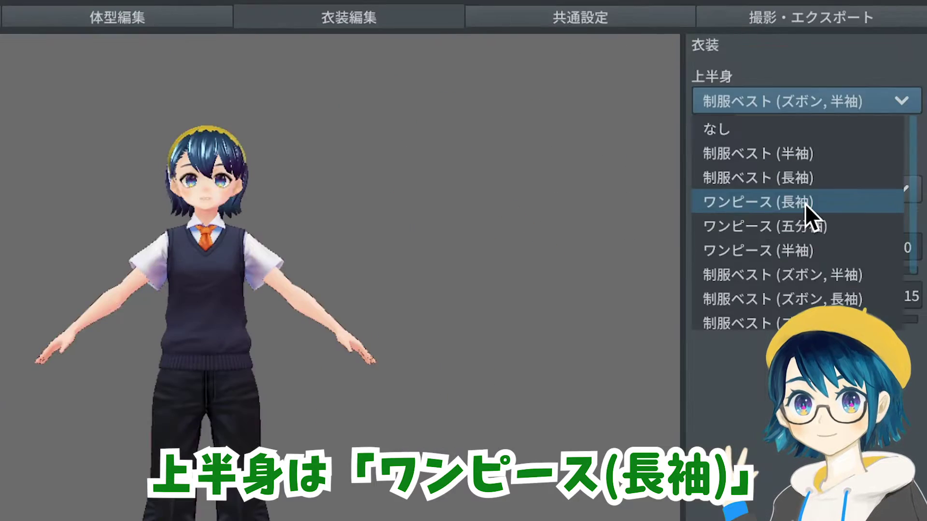
# - Dress the avatar in the long-sleeve one-piece and set the neck accessory to none
pyautogui.click(804, 204)
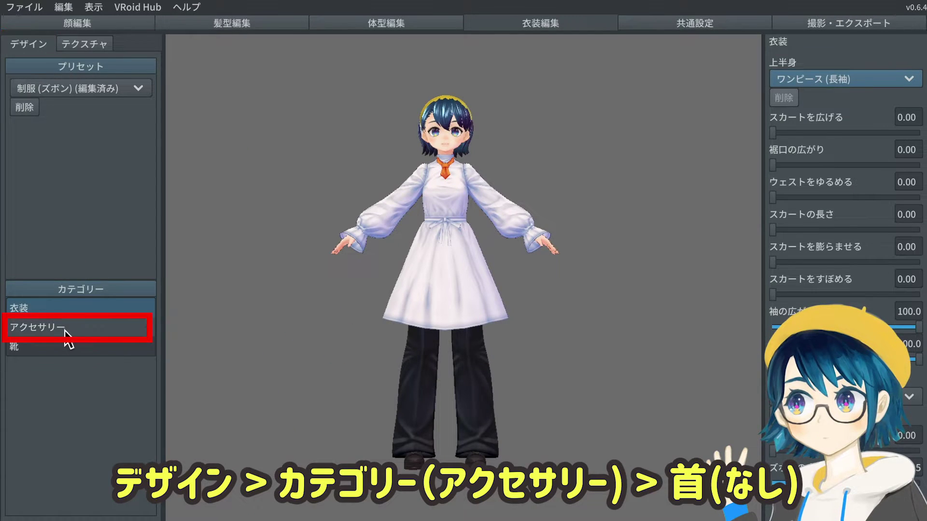
pyautogui.click(67, 328)
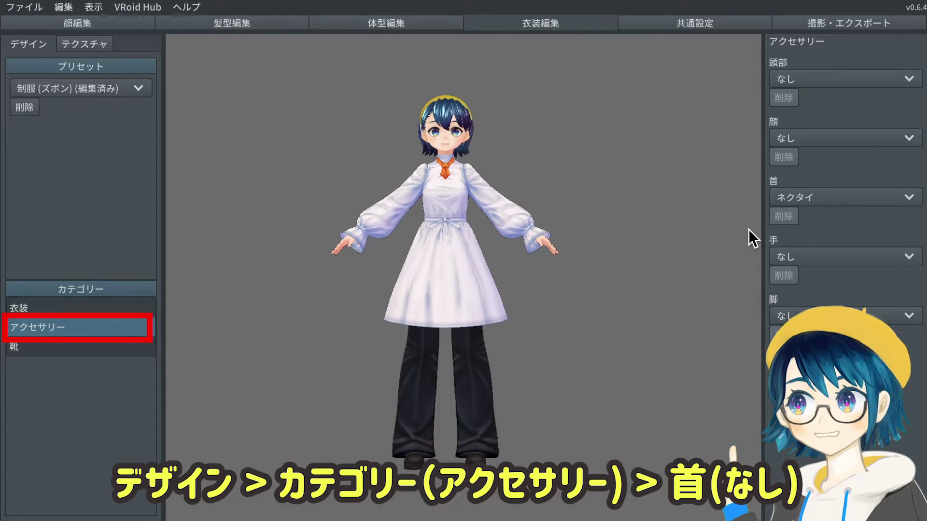
pyautogui.click(845, 201)
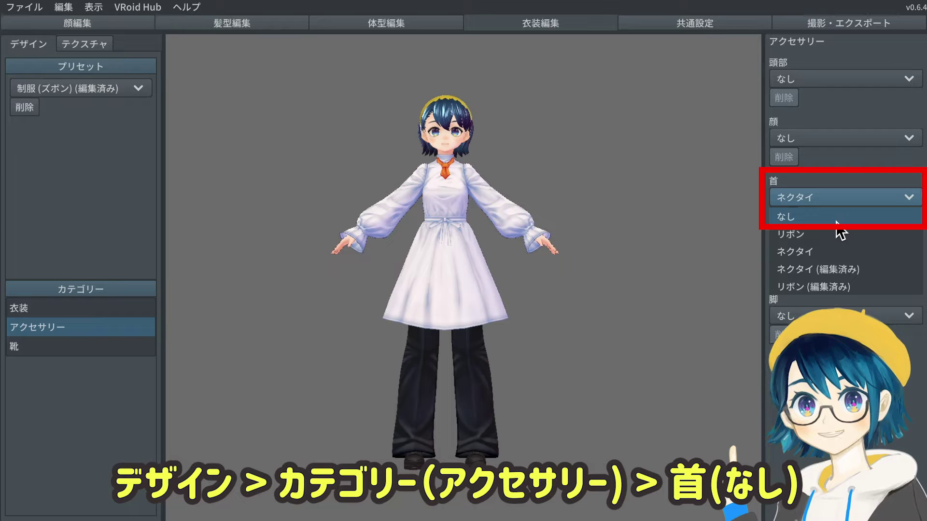
pyautogui.click(844, 219)
# - Set the one-piece sleeve cinch to 0 and loosen the waist to 81.98
pyautogui.click(67, 309)
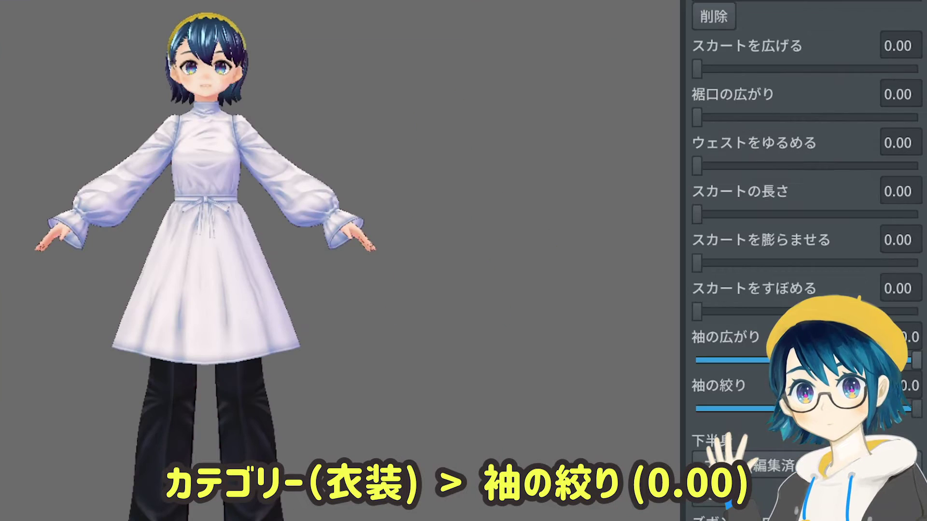
pyautogui.moveTo(918, 409); pyautogui.dragTo(697, 408)
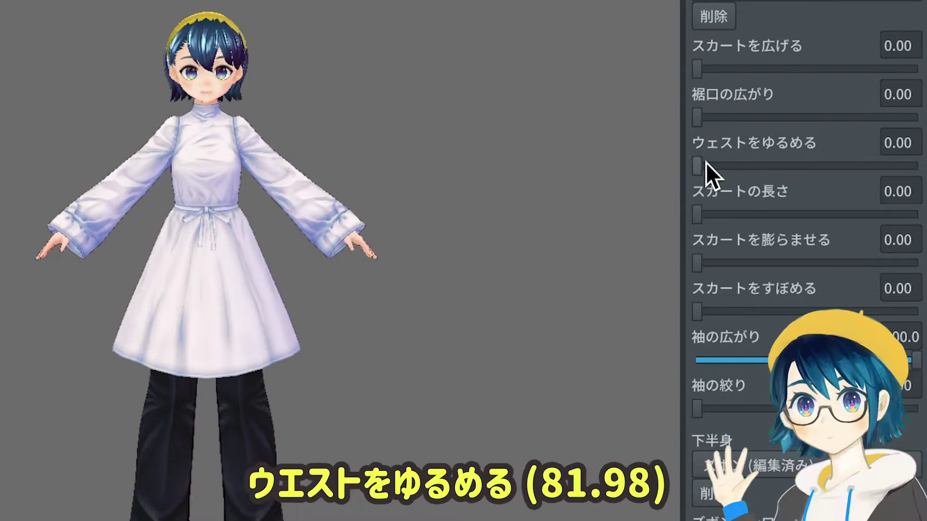
pyautogui.moveTo(705, 167)
pyautogui.mouseDown()
pyautogui.moveTo(916, 167)
pyautogui.moveTo(886, 167)
pyautogui.mouseUp()
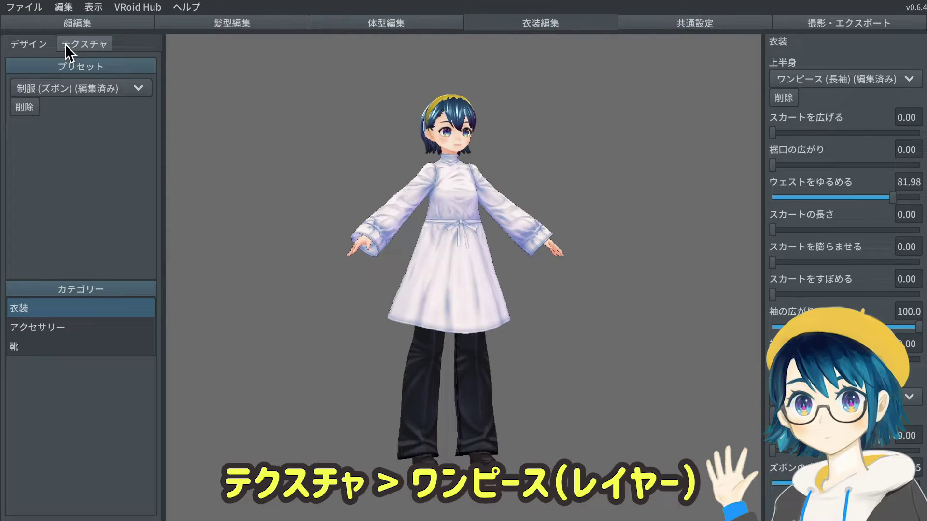
# - Select the one-piece texture layer with a dark gray pen and mirroring on
pyautogui.click(77, 45)
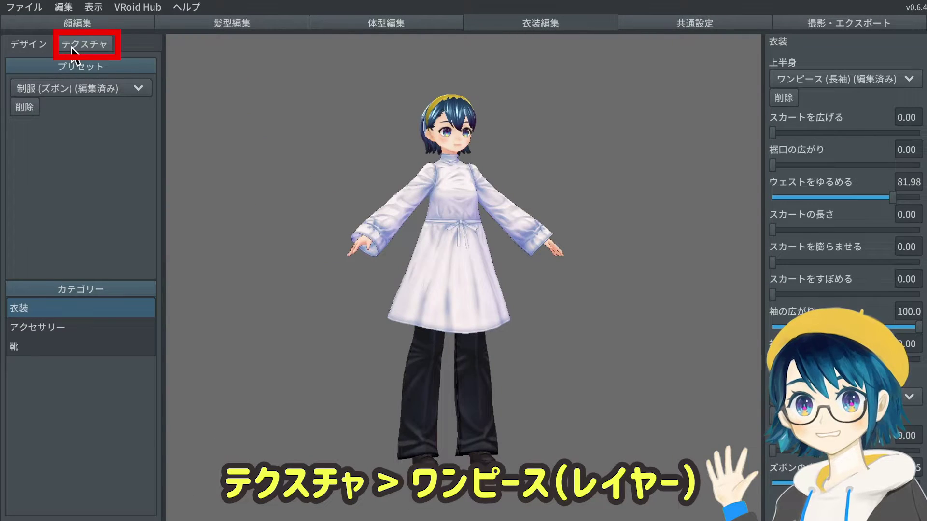
pyautogui.click(199, 125)
pyautogui.click(899, 139)
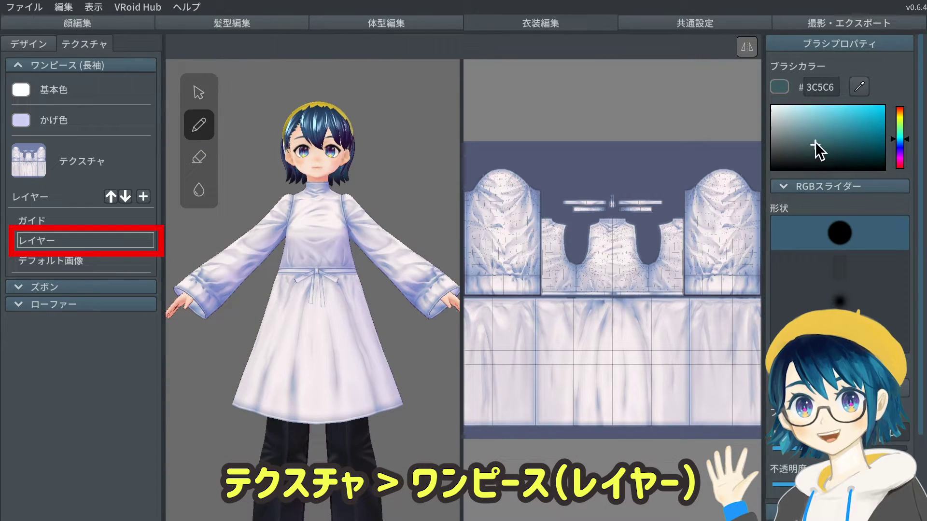
pyautogui.click(780, 157)
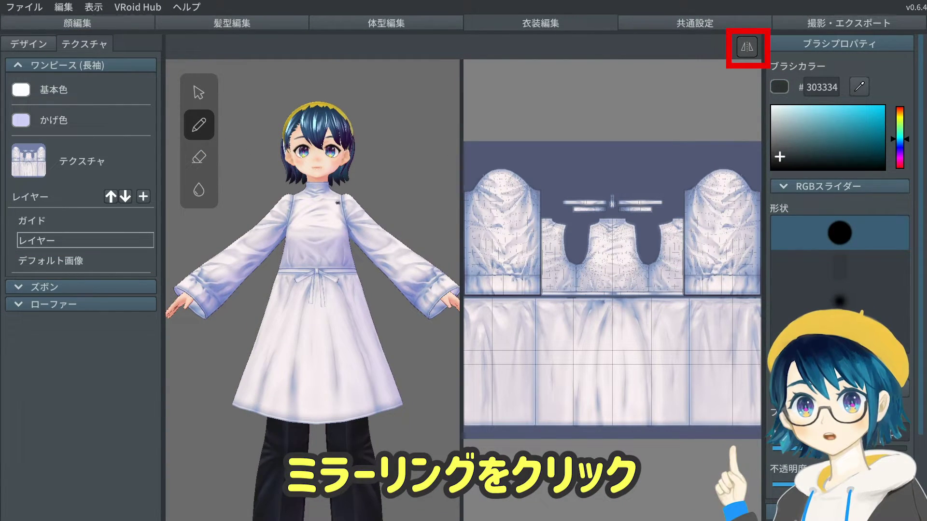
# - Sketch the mirrored kimono collar lines on the chest and erase stray strokes
pyautogui.moveTo(271, 281); pyautogui.dragTo(338, 280)
pyautogui.moveTo(332, 208); pyautogui.dragTo(272, 270)
pyautogui.moveTo(279, 204); pyautogui.dragTo(290, 220)
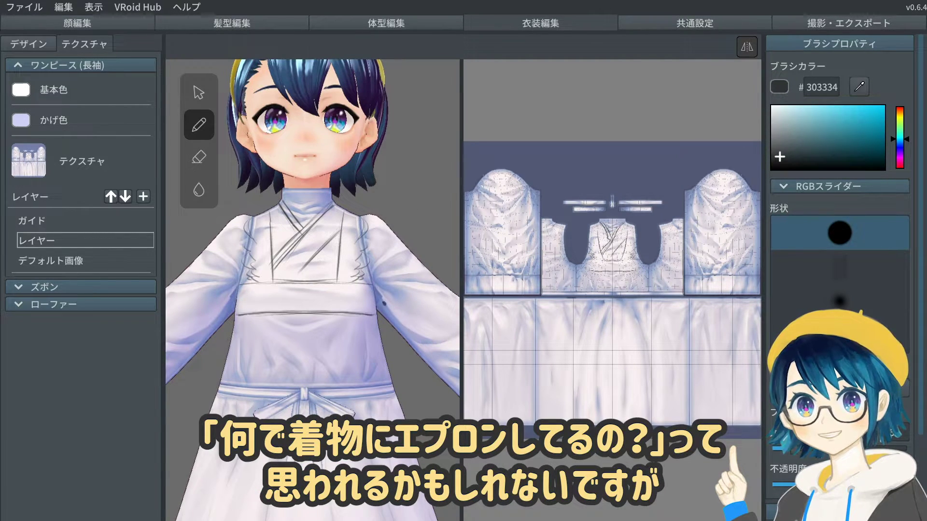
pyautogui.press('e')
pyautogui.moveTo(355, 258)
pyautogui.mouseDown(button='right')
pyautogui.moveTo(281, 262)
pyautogui.moveTo(337, 243)
pyautogui.mouseUp(button='right')
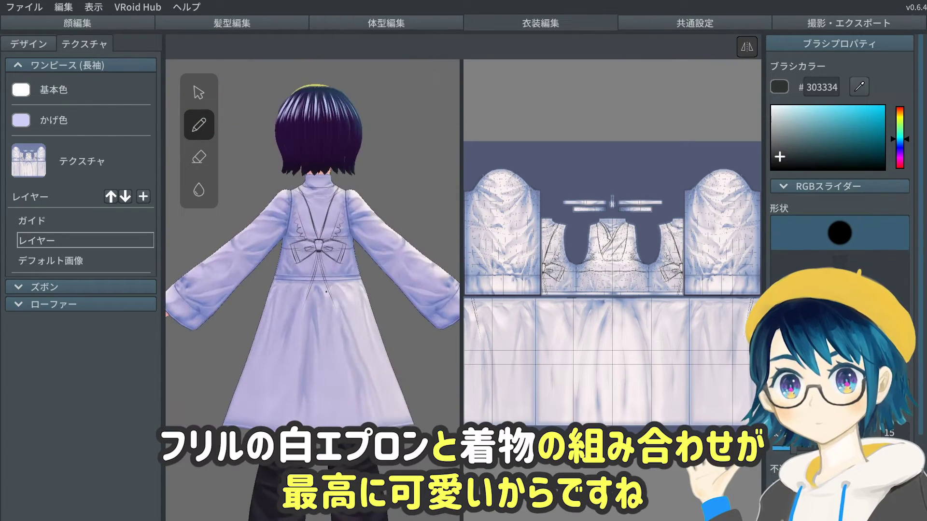
pyautogui.click(199, 157)
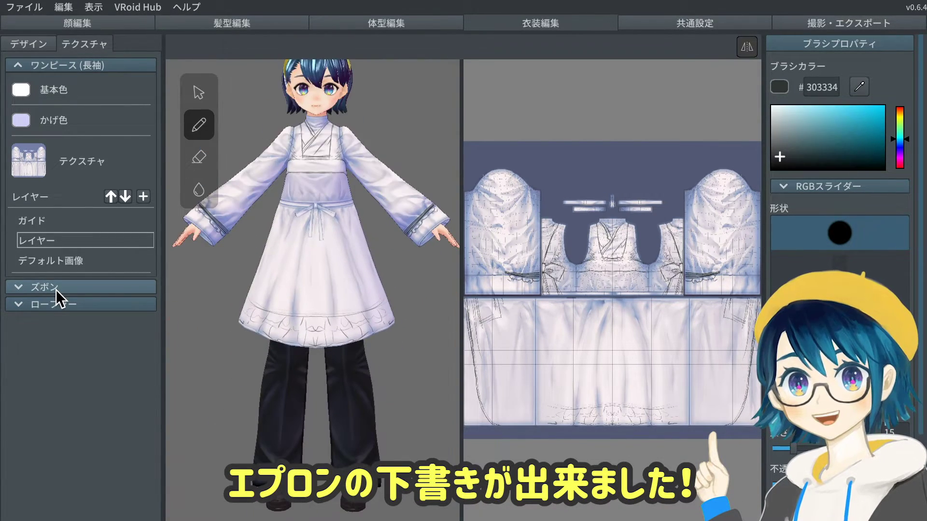
pyautogui.click(56, 289)
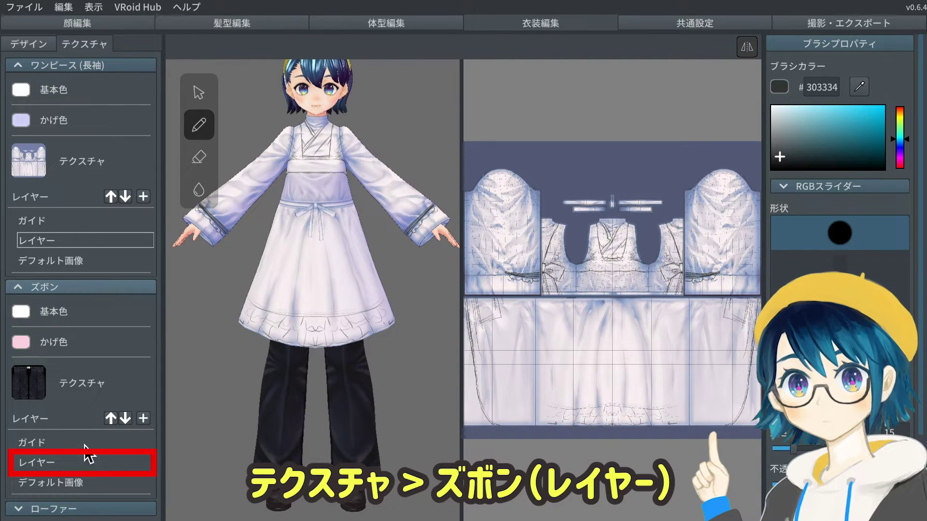
# - Mark a white cut line near the trouser hems, then export the trousers' default image and guide
pyautogui.click(87, 461)
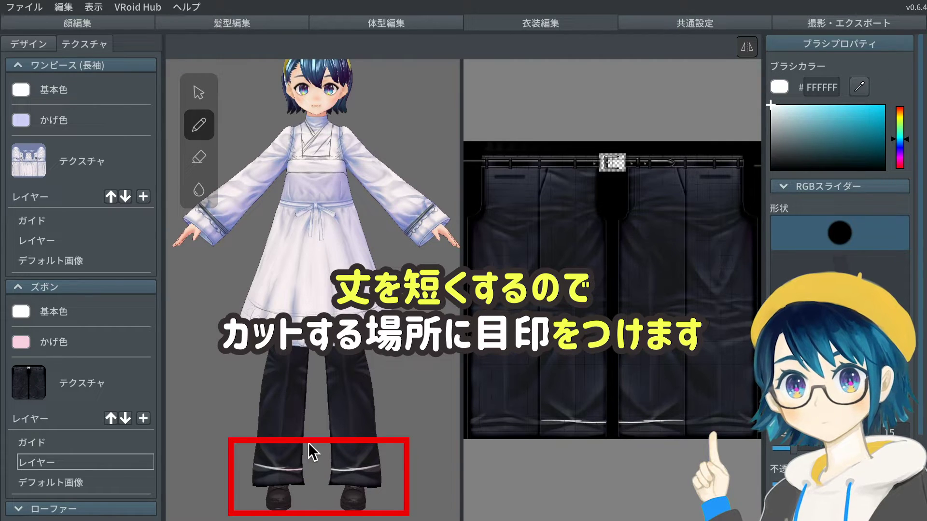
pyautogui.moveTo(309, 442); pyautogui.dragTo(274, 427, button='right')
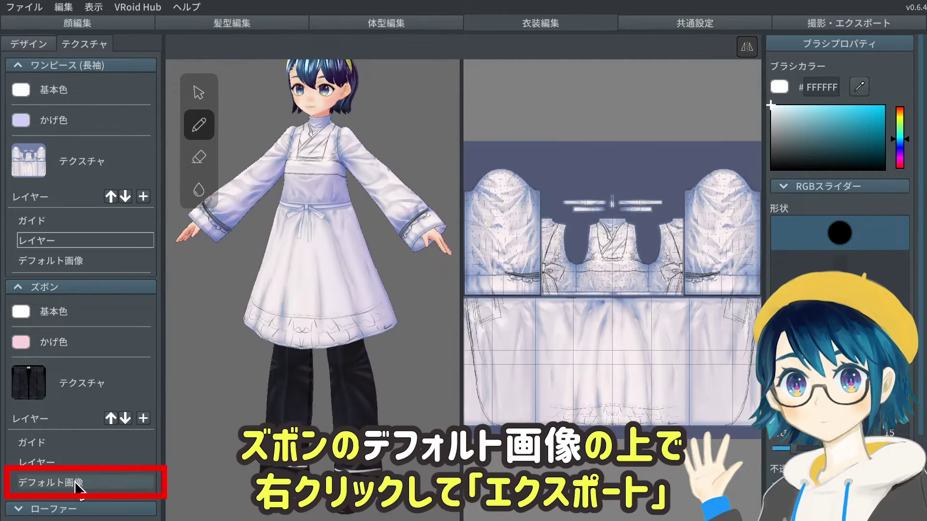
pyautogui.click(74, 482)
pyautogui.rightClick(74, 482)
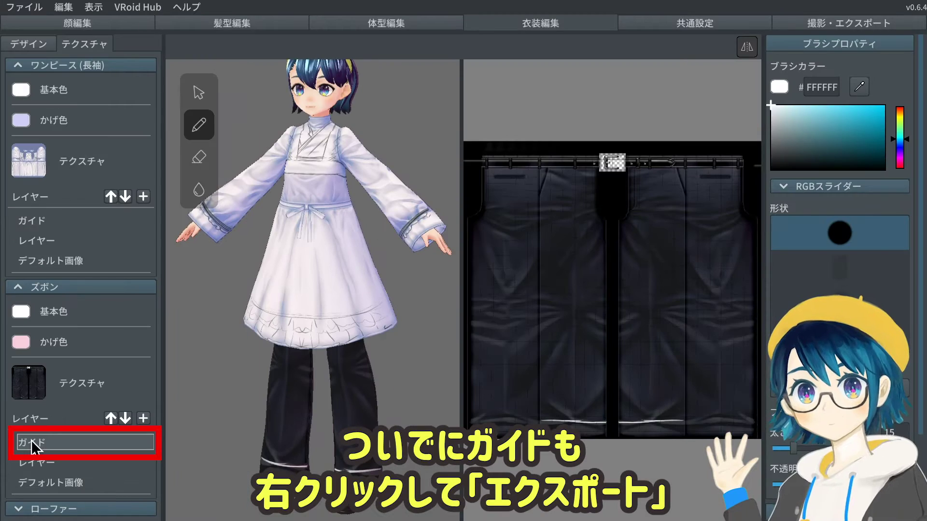
pyautogui.rightClick(31, 440)
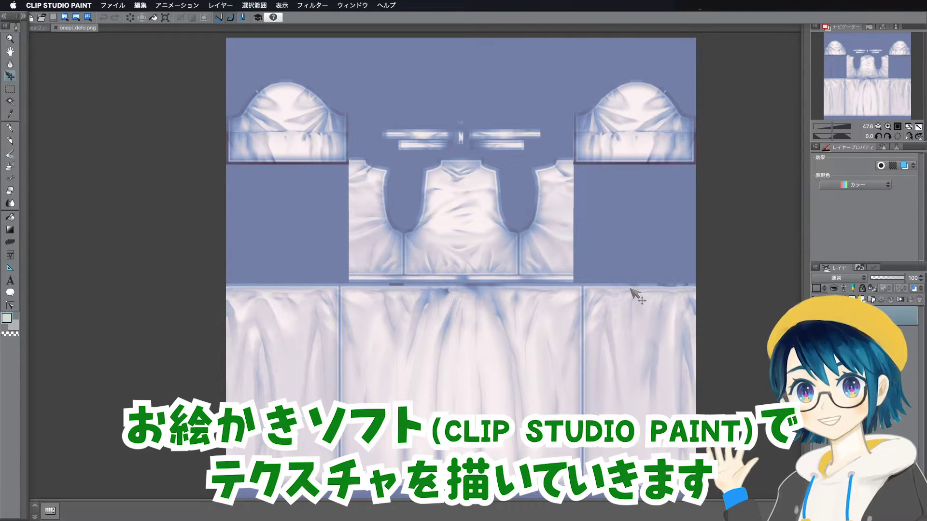
# - Close onepi_defo.png, delete the ribbon area and stretch the skirt upward
pyautogui.press('super+w')
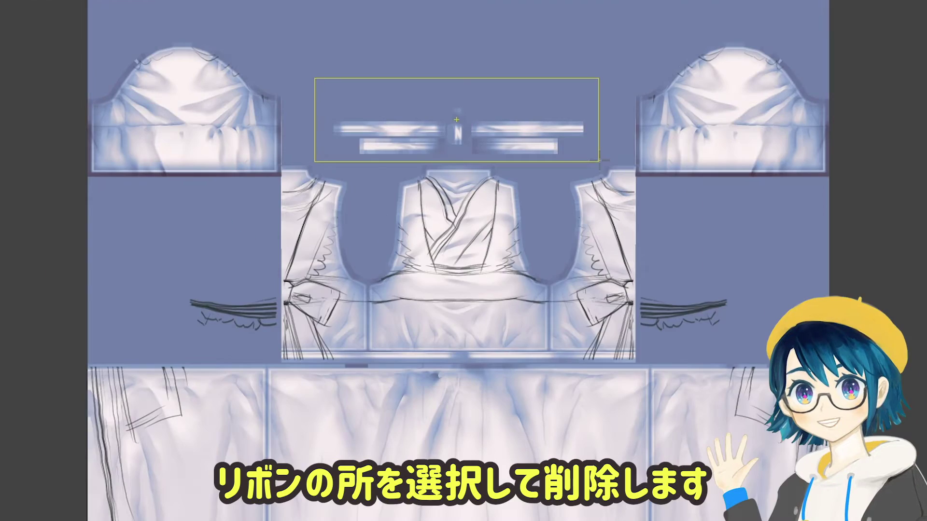
pyautogui.moveTo(314, 77); pyautogui.dragTo(598, 160)
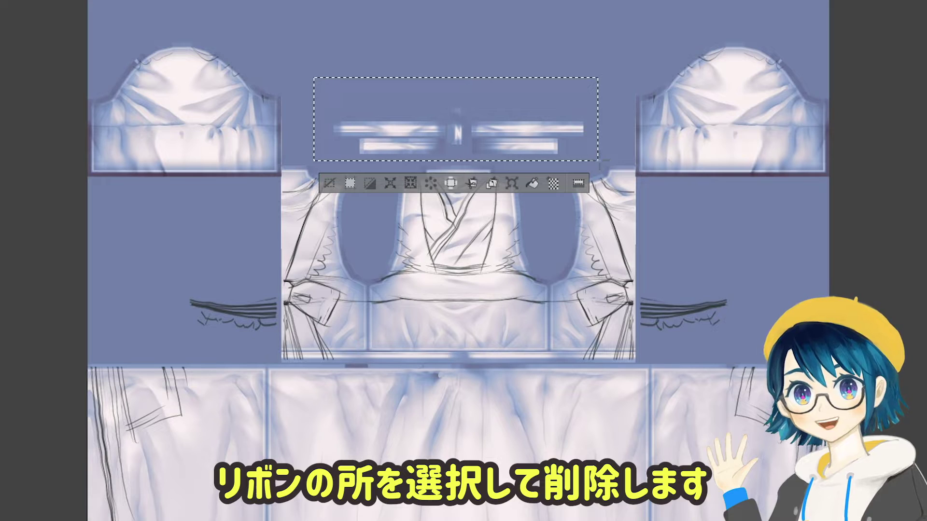
pyautogui.press('Delete')
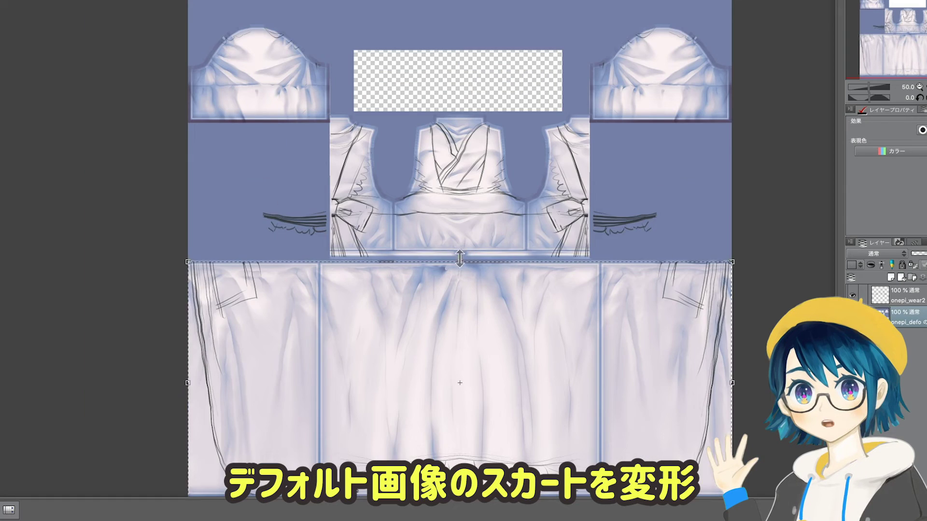
pyautogui.moveTo(461, 262); pyautogui.dragTo(464, 216)
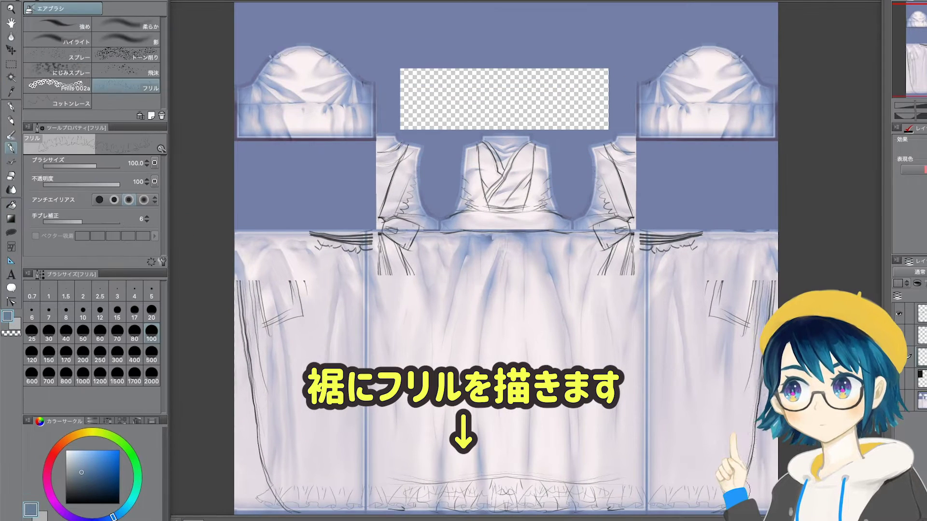
# - Paint frills along the skirt's hem with the opaque watercolour brush
pyautogui.moveTo(245, 276); pyautogui.dragTo(270, 505)
pyautogui.press('k')
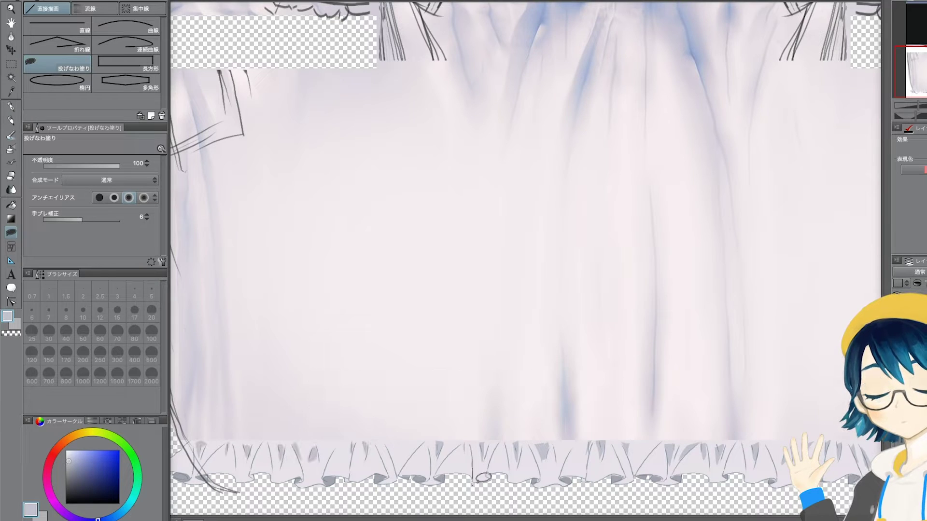
pyautogui.hscroll(5, 483, 449)
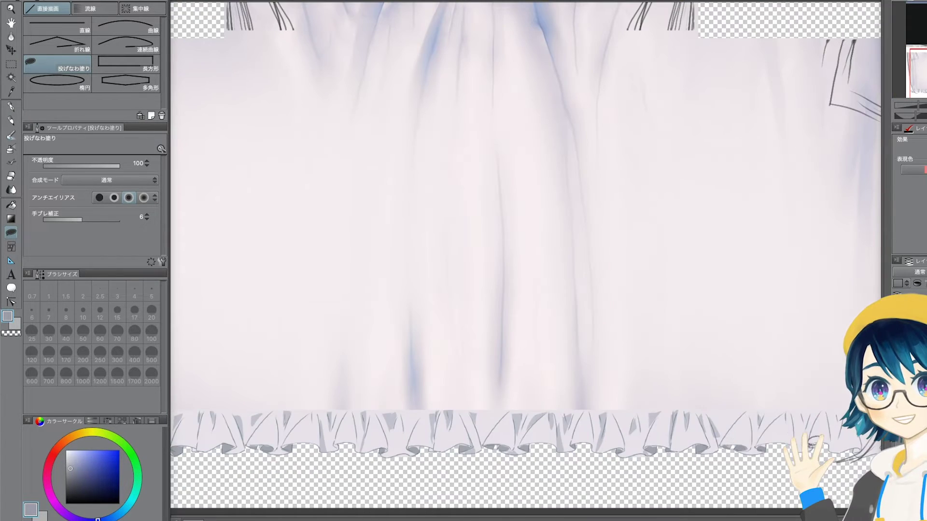
pyautogui.hscroll(5, 785, 418)
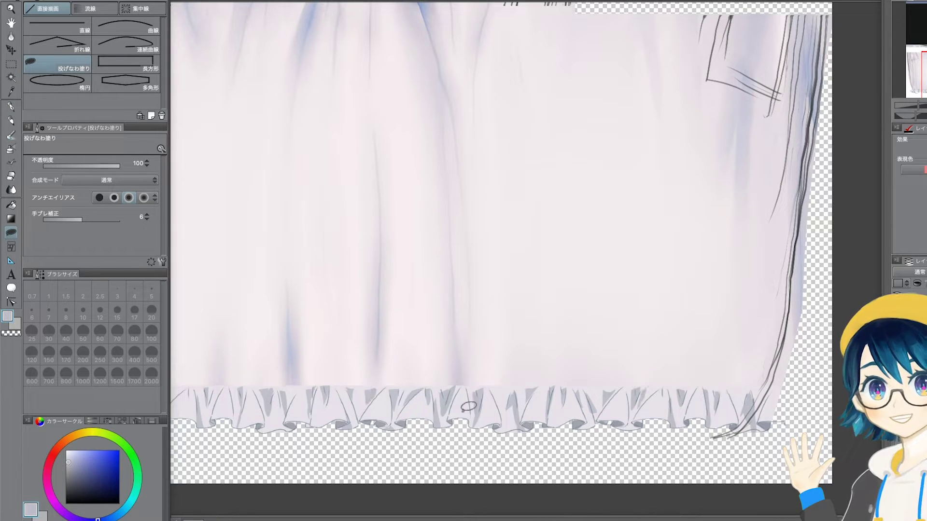
pyautogui.press('b')
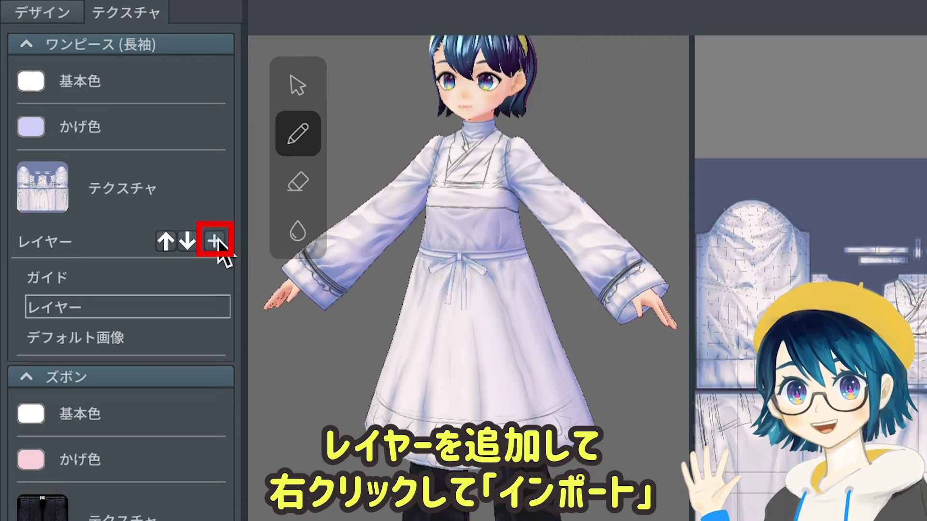
# - Add a new one-piece texture layer and import the edited PNG into it
pyautogui.click(196, 241)
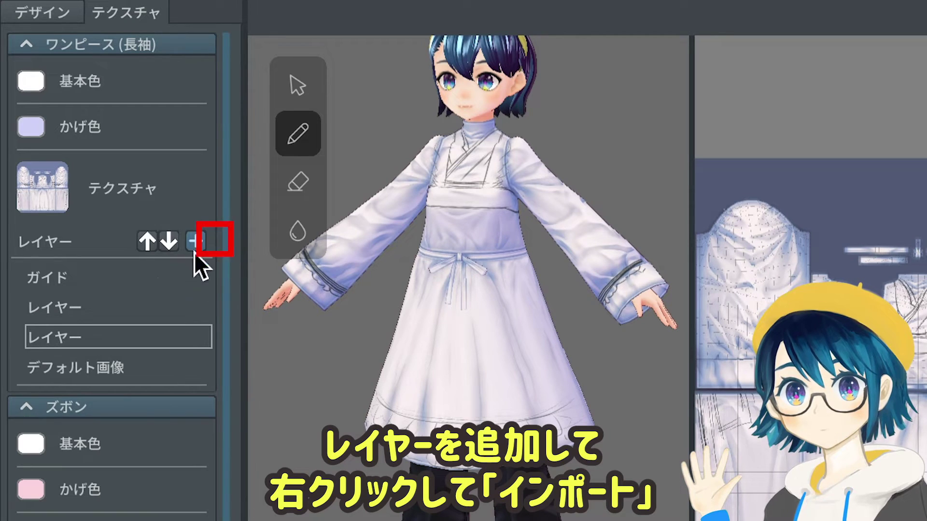
pyautogui.rightClick(116, 313)
pyautogui.click(150, 416)
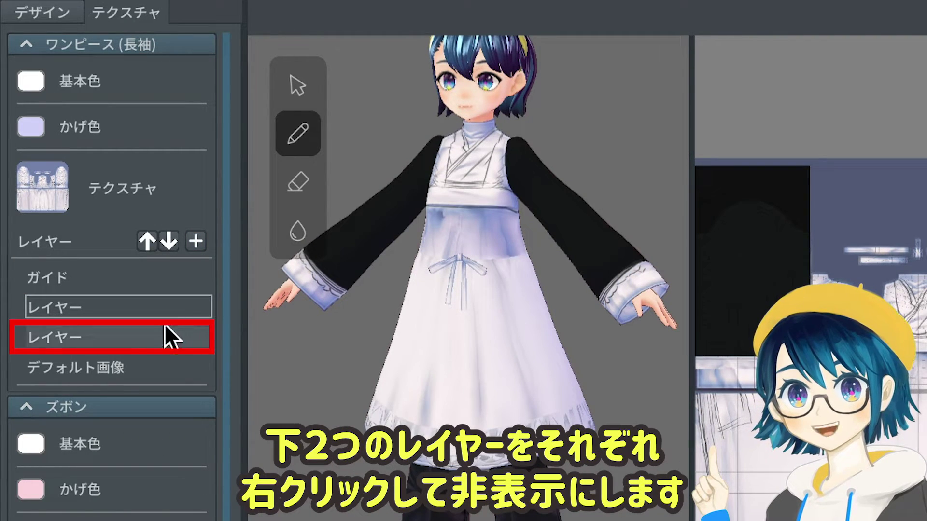
# - Hide the older lower layer and the default image beneath it
pyautogui.rightClick(134, 335)
pyautogui.click(174, 352)
pyautogui.rightClick(165, 370)
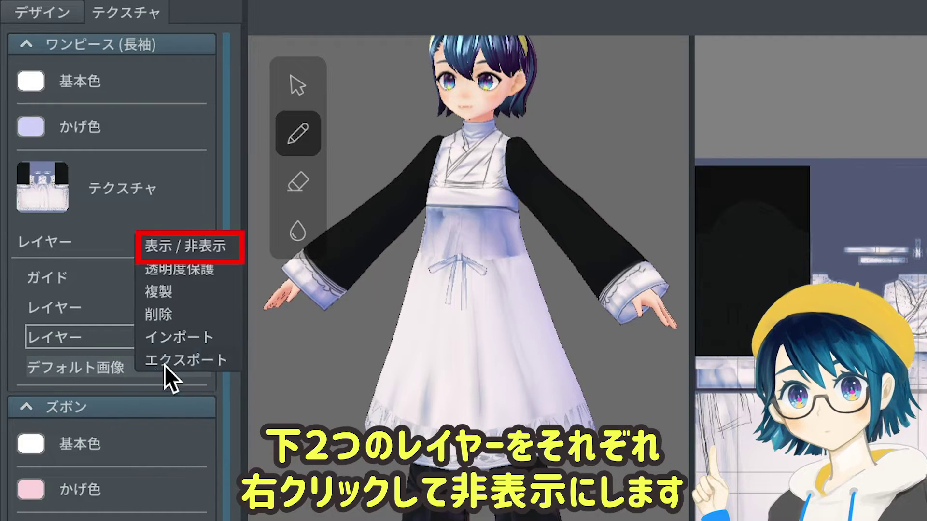
pyautogui.click(190, 244)
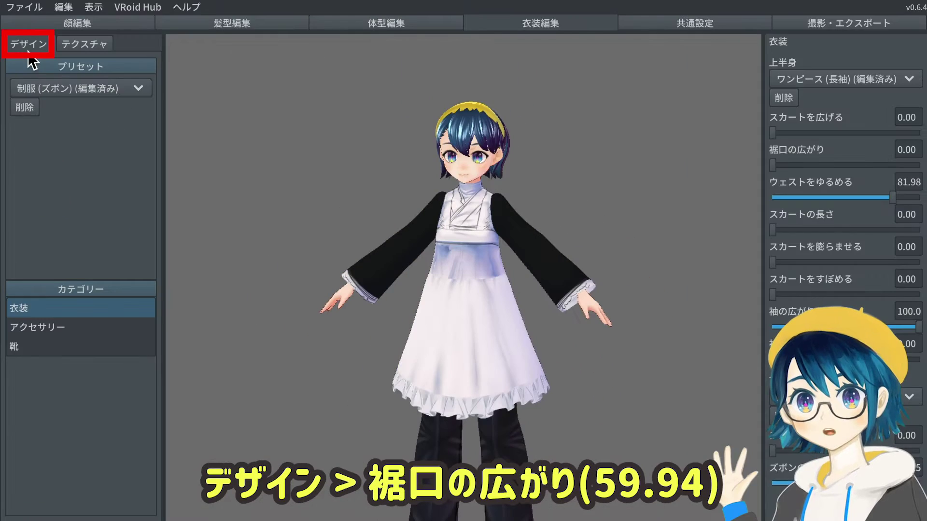
# - Set the one-piece hem flare to 59.94 and the waist looseness to 100.0
pyautogui.moveTo(772, 165); pyautogui.dragTo(860, 165)
pyautogui.moveTo(483, 270)
pyautogui.mouseDown(button='right')
pyautogui.moveTo(576, 270)
pyautogui.moveTo(549, 262)
pyautogui.mouseUp(button='right')
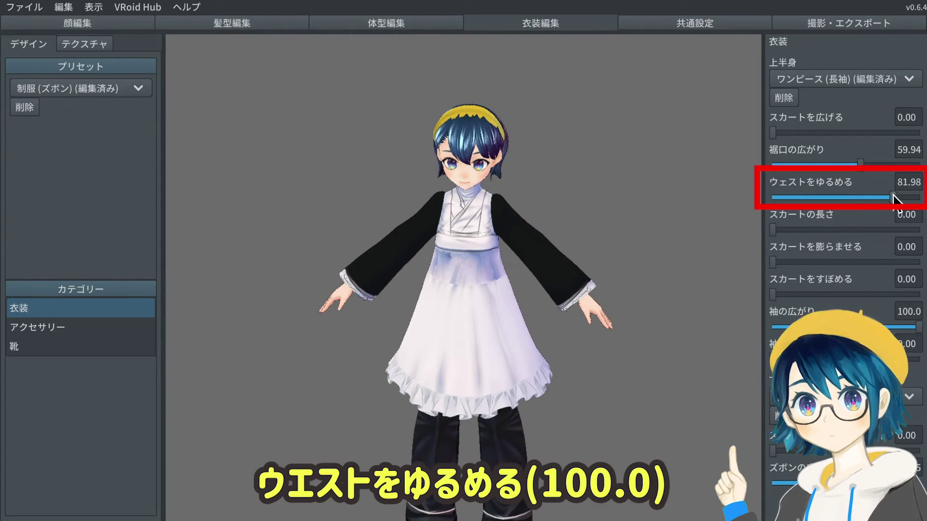
pyautogui.moveTo(921, 197); pyautogui.dragTo(923, 197)
pyautogui.moveTo(644, 244); pyautogui.dragTo(697, 253, button='right')
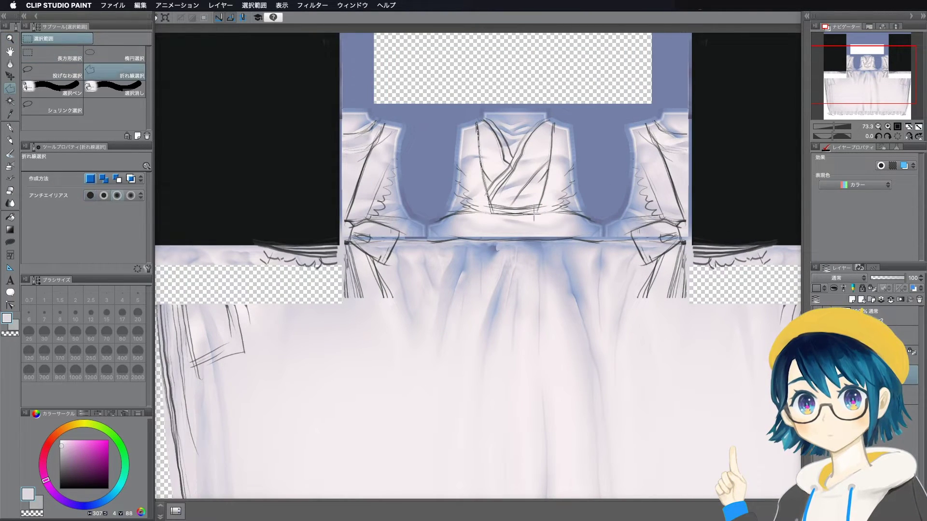
# - Fill both inner collar triangles of the kimono solid black
pyautogui.doubleClick(534, 132)
pyautogui.press('g')
pyautogui.click(522, 149)
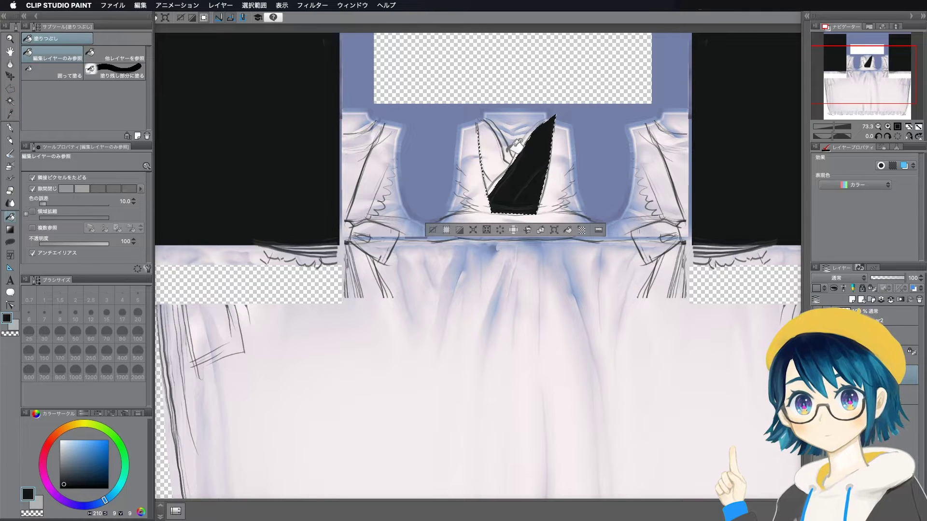
pyautogui.click(505, 145)
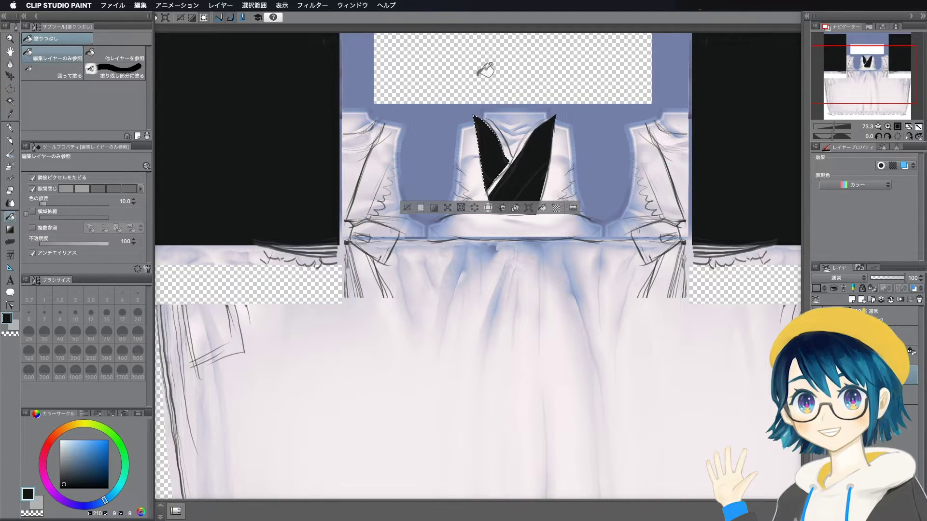
# - Outline and fill the left and right sleeve areas solid black
pyautogui.press('m')
pyautogui.click(336, 115)
pyautogui.click(384, 117)
pyautogui.doubleClick(337, 221)
pyautogui.click(10, 217)
pyautogui.click(366, 154)
pyautogui.press('m')
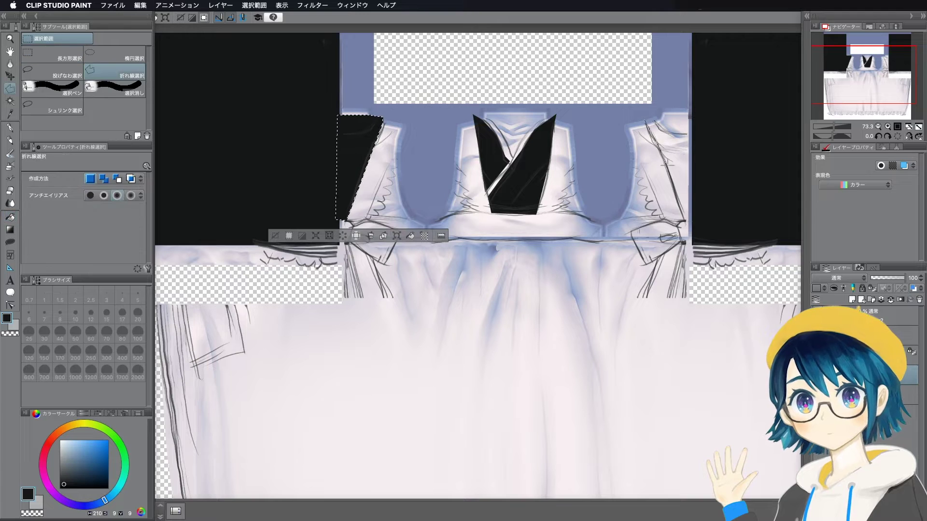
pyautogui.click(645, 115)
pyautogui.doubleClick(683, 222)
pyautogui.press('g')
pyautogui.click(671, 145)
# - Lasso and delete the leftover sketch lines on the skirt
pyautogui.moveTo(193, 492)
pyautogui.mouseDown()
pyautogui.moveTo(316, 385)
pyautogui.moveTo(253, 406)
pyautogui.mouseUp()
pyautogui.hotkey('ctrl', '-')
pyautogui.press('Delete')
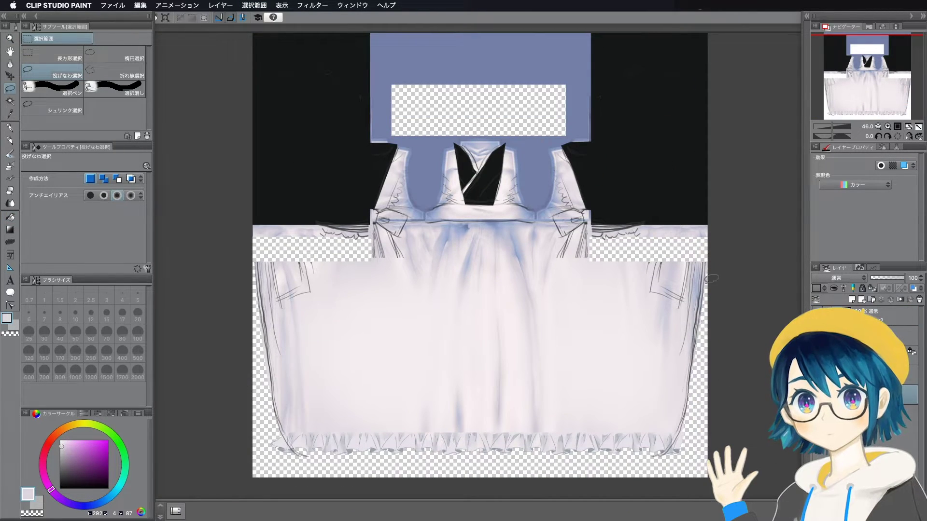
pyautogui.moveTo(714, 263); pyautogui.dragTo(311, 245)
pyautogui.press('Delete')
pyautogui.hotkey('ctrl', 'd')
# - Move the duplicated frill up into a second tier and blend its seam
pyautogui.press('k')
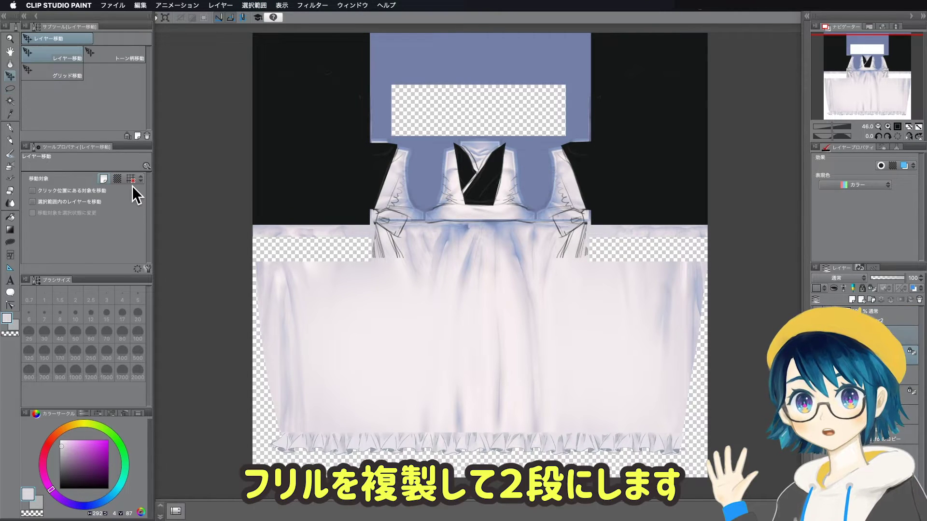
pyautogui.moveTo(478, 444); pyautogui.dragTo(478, 427)
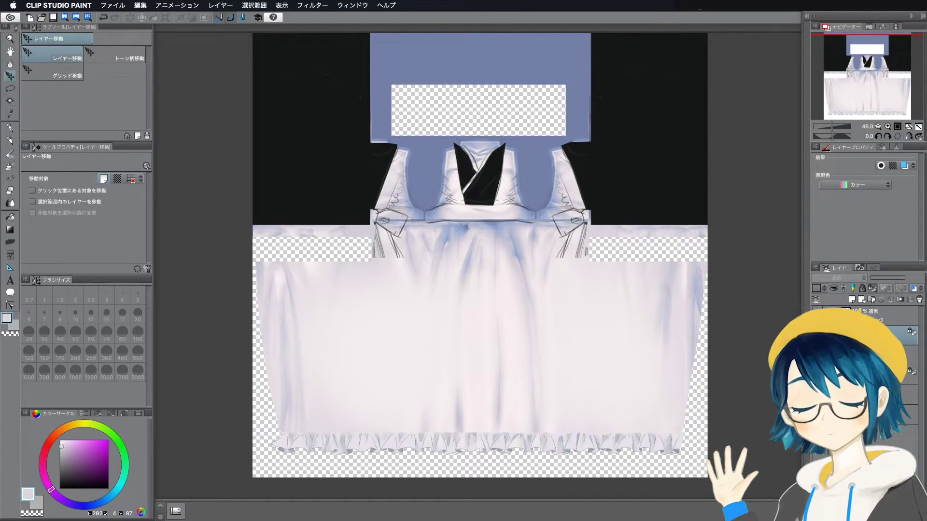
pyautogui.press('e')
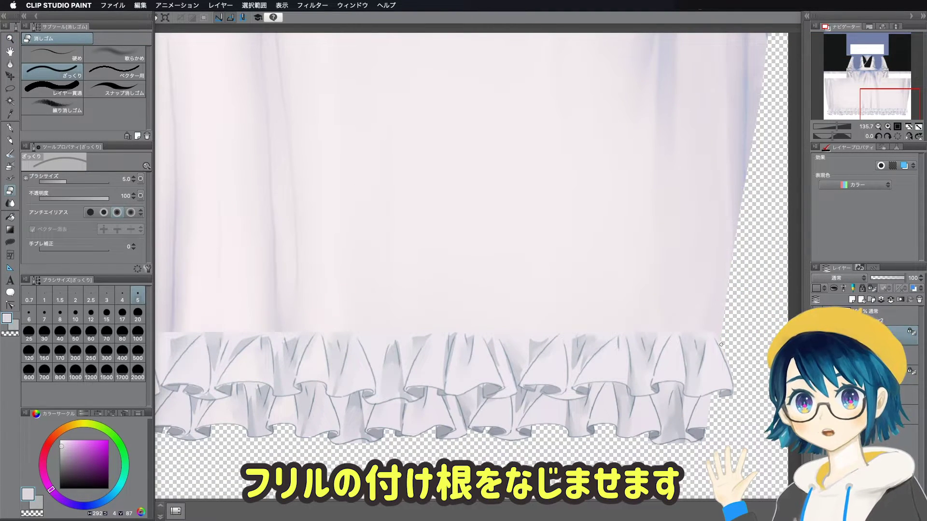
pyautogui.press('b')
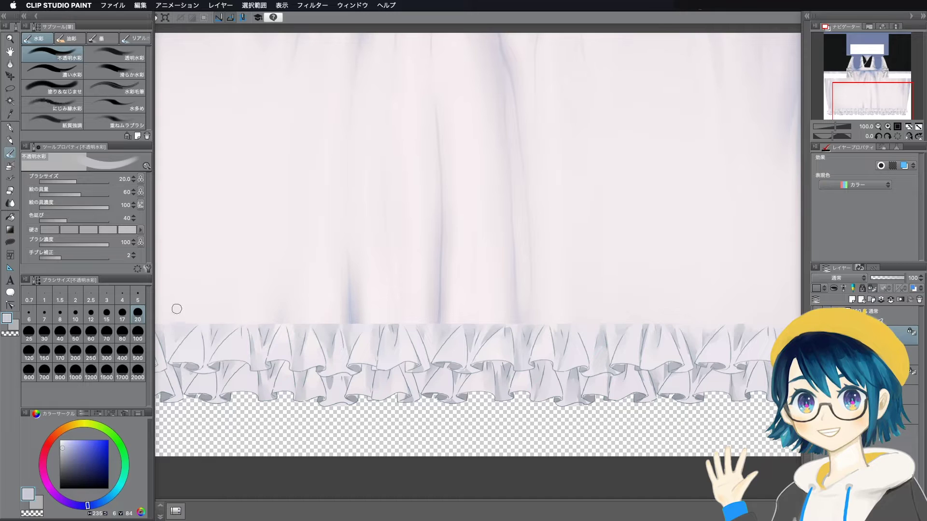
pyautogui.press('e')
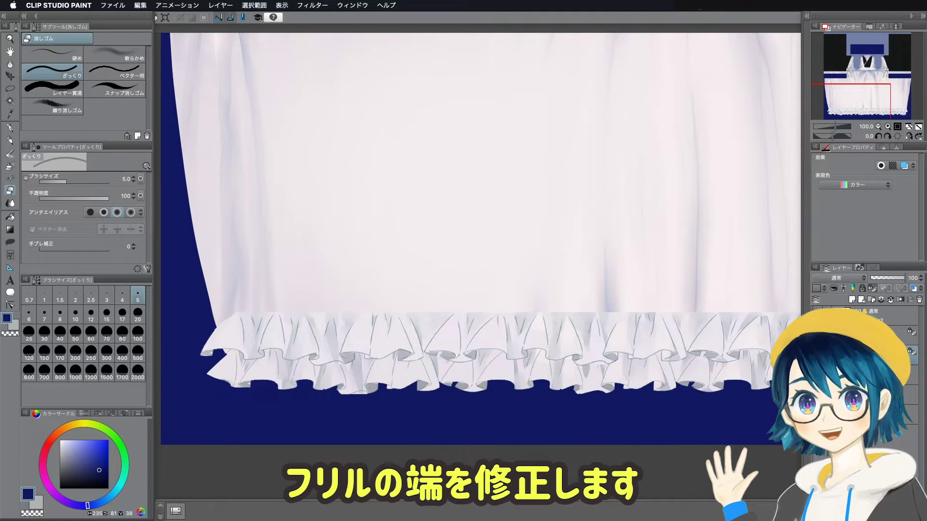
# - Rotate a frill piece upright onto the shoulder and select the apron's left side
pyautogui.moveTo(744, 362); pyautogui.dragTo(424, 362)
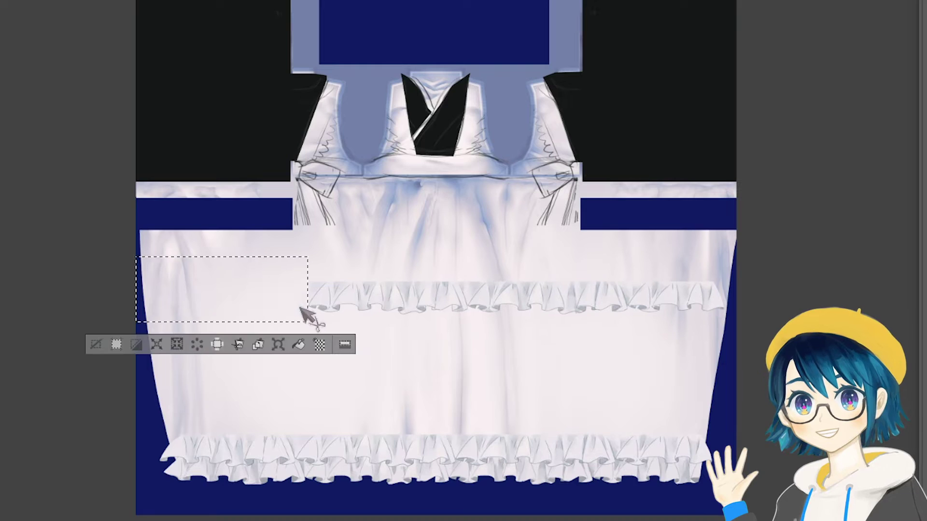
pyautogui.moveTo(437, 189); pyautogui.dragTo(453, 173)
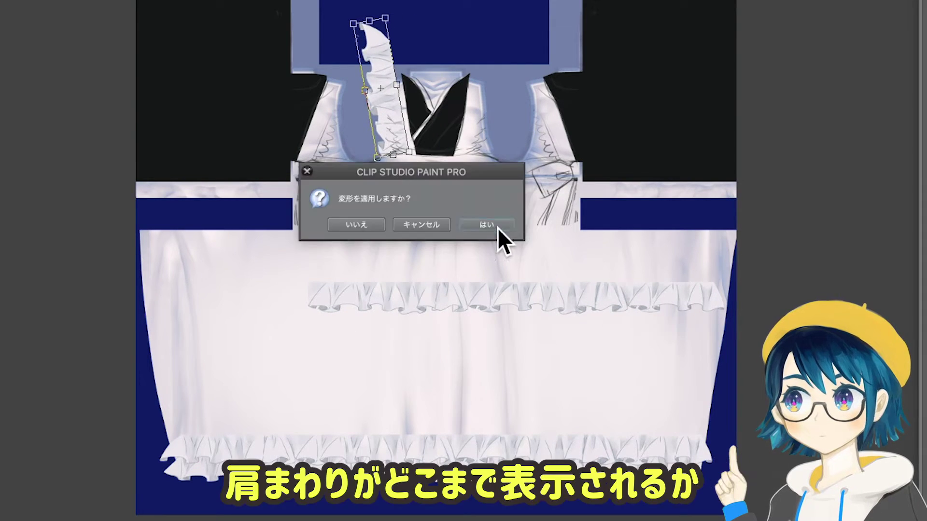
pyautogui.click(497, 238)
pyautogui.moveTo(214, 13); pyautogui.dragTo(712, 162)
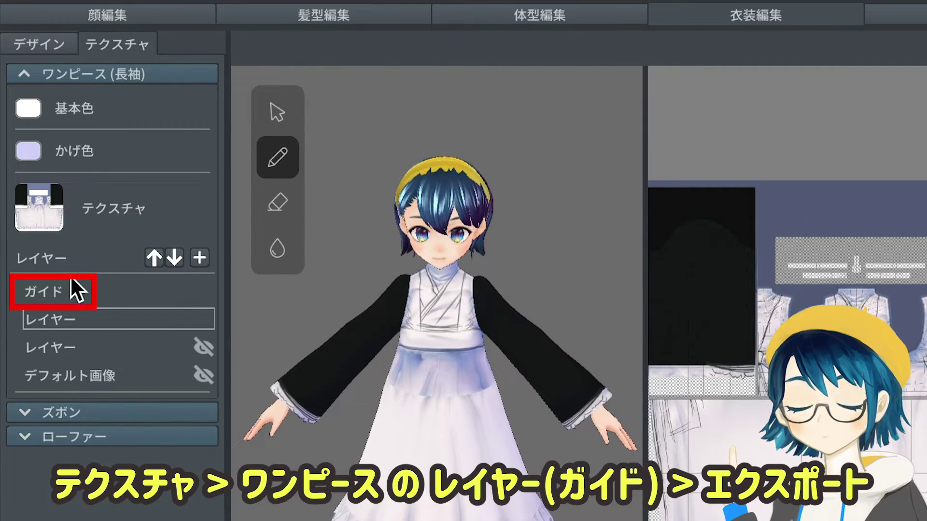
# - In VRoid Studio, export the one-piece's guide image
pyautogui.click(75, 292)
pyautogui.rightClick(76, 295)
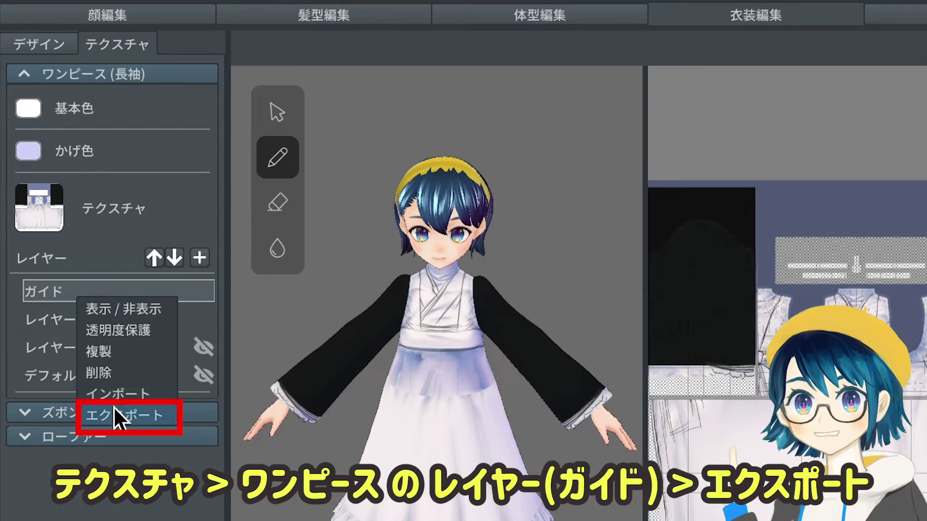
pyautogui.click(114, 407)
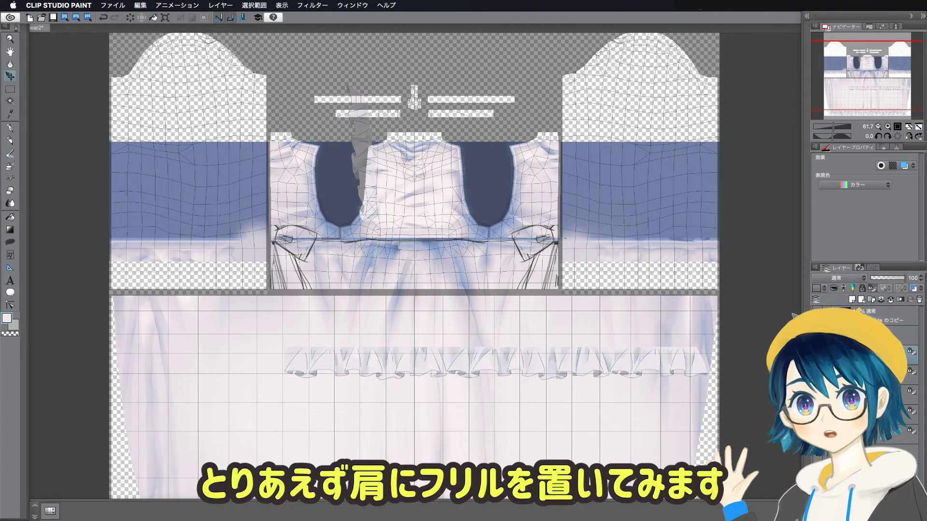
# - Flip the frill copy horizontally to place it on the opposite shoulder strap
pyautogui.press('k')
pyautogui.click(140, 5)
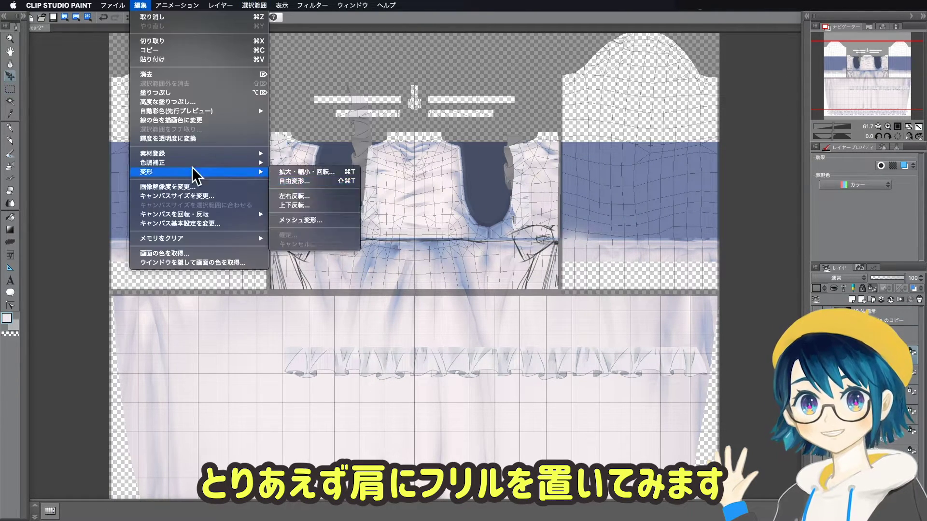
pyautogui.click(309, 196)
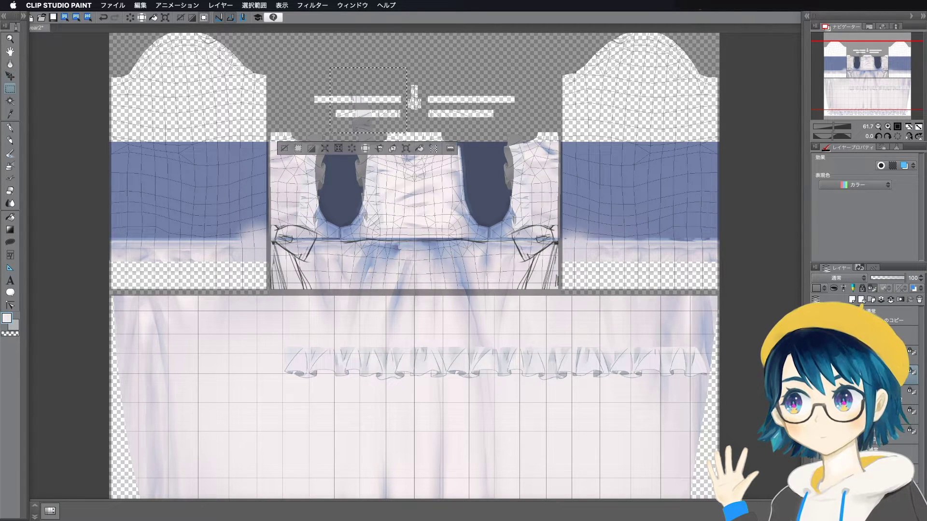
pyautogui.click(140, 4)
pyautogui.click(465, 193)
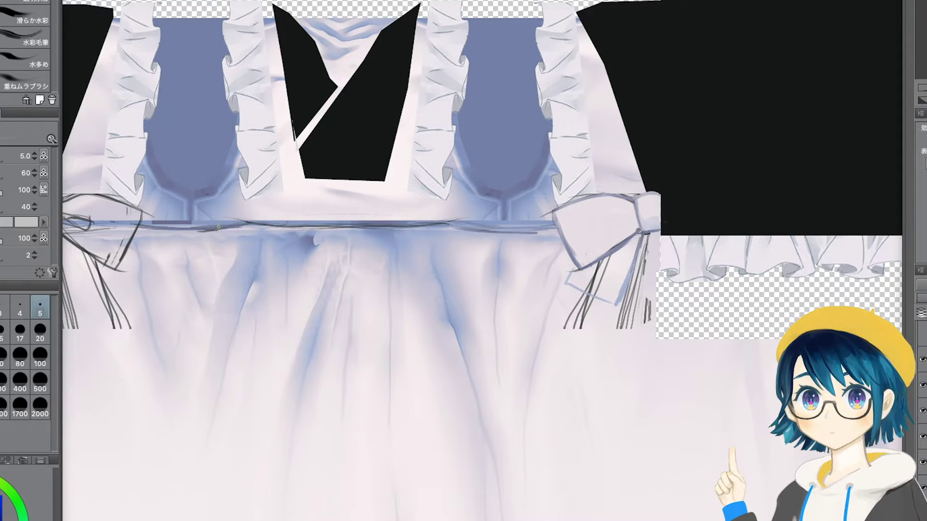
# - With a larger brush, fill the blue armhole areas and lower ovals with black
pyautogui.click(40, 329)
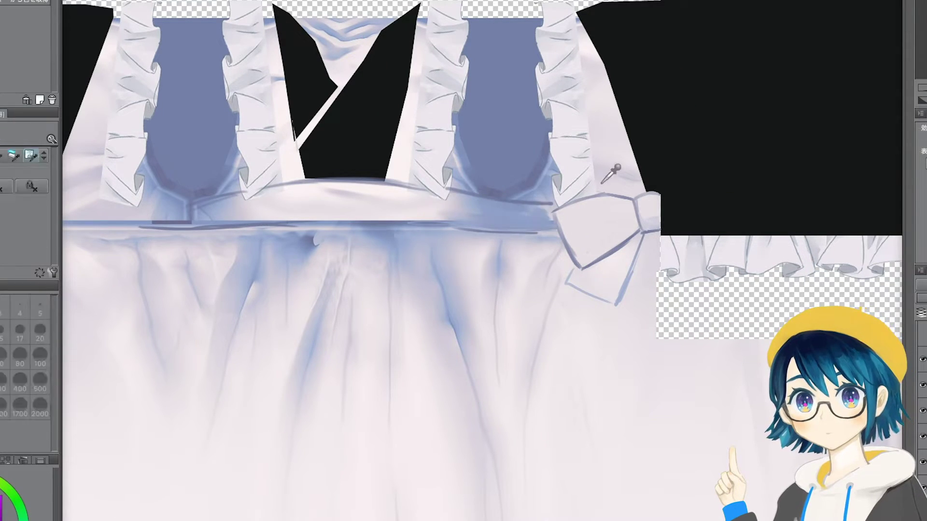
pyautogui.moveTo(545, 174); pyautogui.dragTo(545, 194)
pyautogui.moveTo(544, 103)
pyautogui.mouseDown()
pyautogui.moveTo(531, 184)
pyautogui.moveTo(465, 182)
pyautogui.mouseUp()
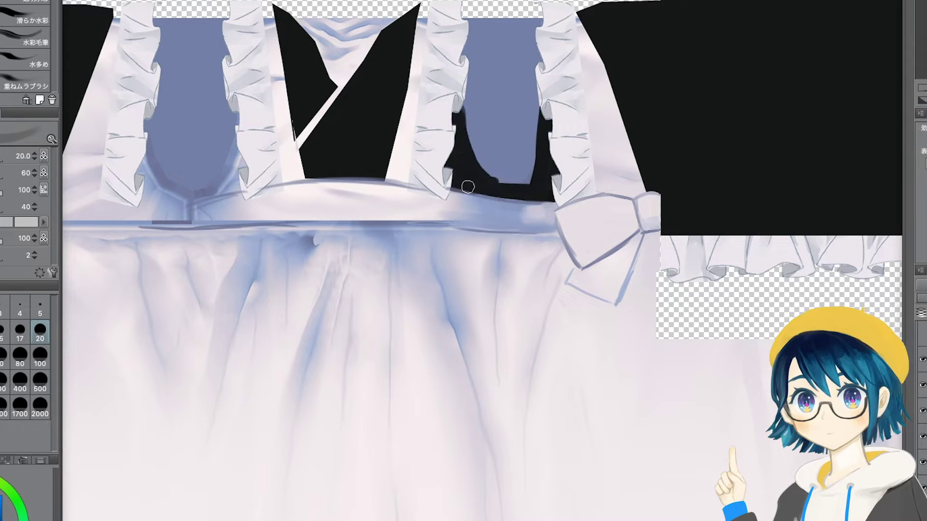
pyautogui.moveTo(232, 189)
pyautogui.mouseDown()
pyautogui.moveTo(182, 151)
pyautogui.moveTo(242, 139)
pyautogui.moveTo(211, 173)
pyautogui.mouseUp()
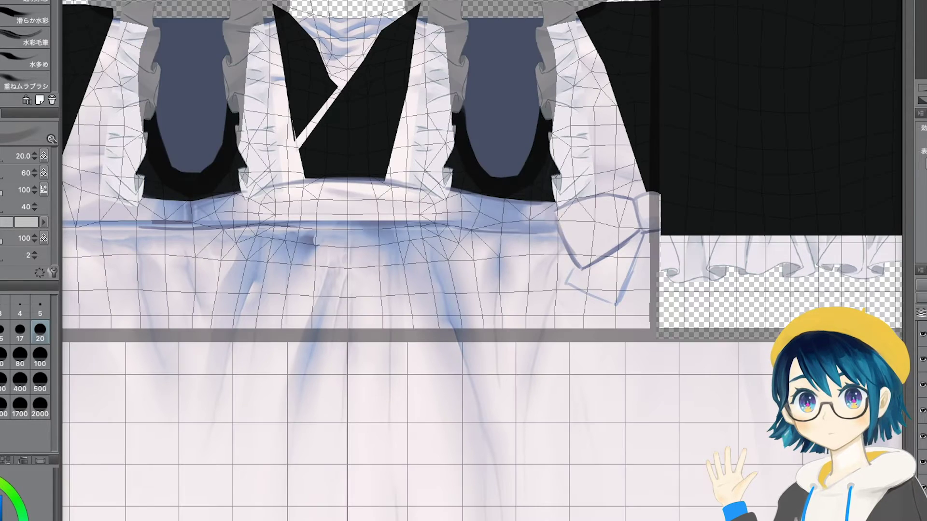
# - Blend the waistband shading into the skirt with the watercolour brush, then deselect
pyautogui.press('e')
pyautogui.press('b')
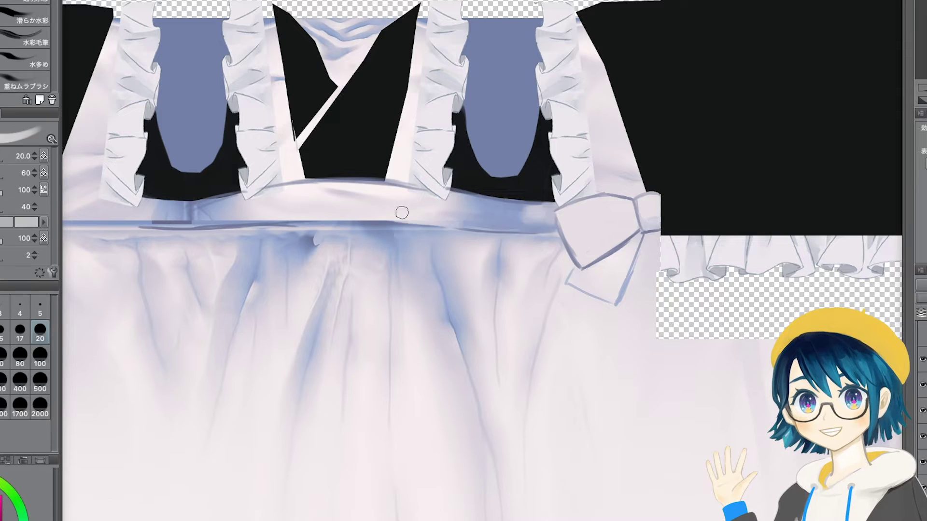
pyautogui.moveTo(145, 212); pyautogui.dragTo(304, 222)
pyautogui.moveTo(232, 212)
pyautogui.mouseDown()
pyautogui.moveTo(434, 203)
pyautogui.moveTo(306, 211)
pyautogui.mouseUp()
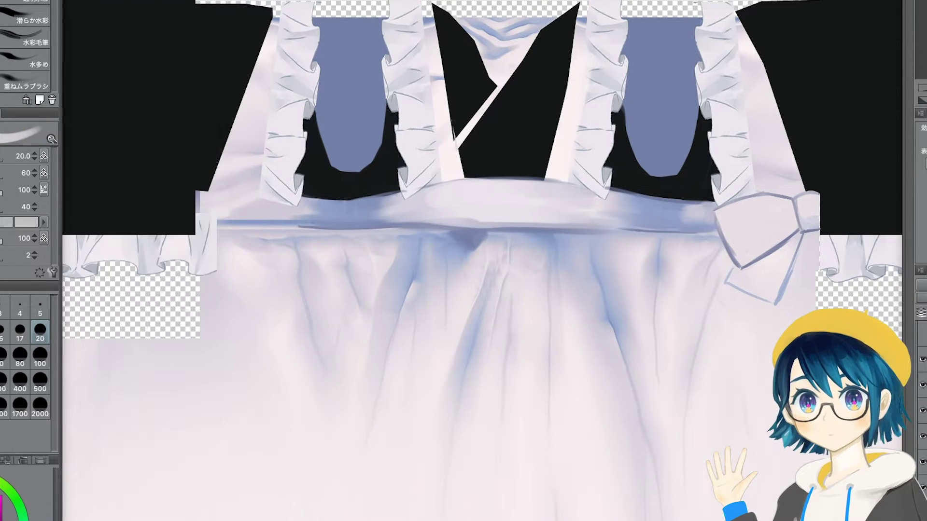
pyautogui.moveTo(200, 190); pyautogui.dragTo(247, 305)
pyautogui.press('Escape')
pyautogui.hotkey('ctrl', 'd')
pyautogui.press('b')
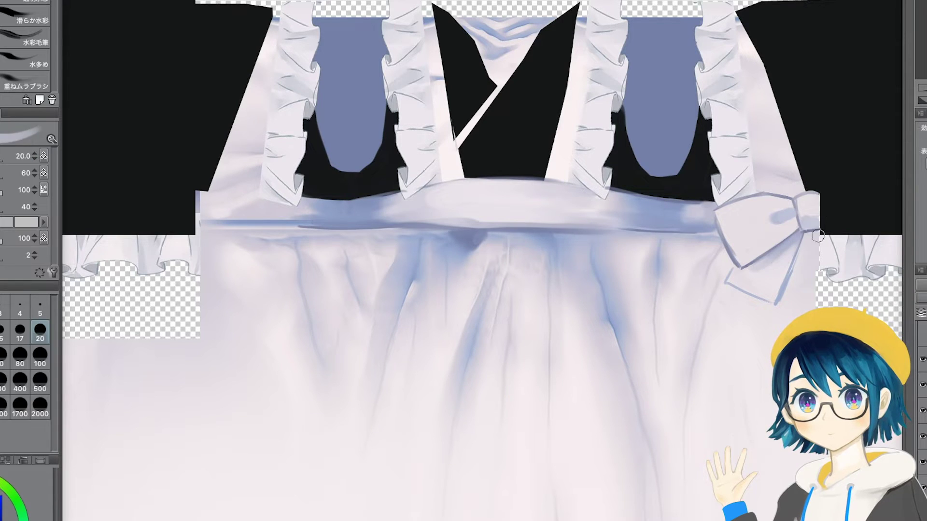
# - Rectangle-select and fill the band across the apron skirt's top, then begin importing into VRoid
pyautogui.hotkey('ctrl', '0')
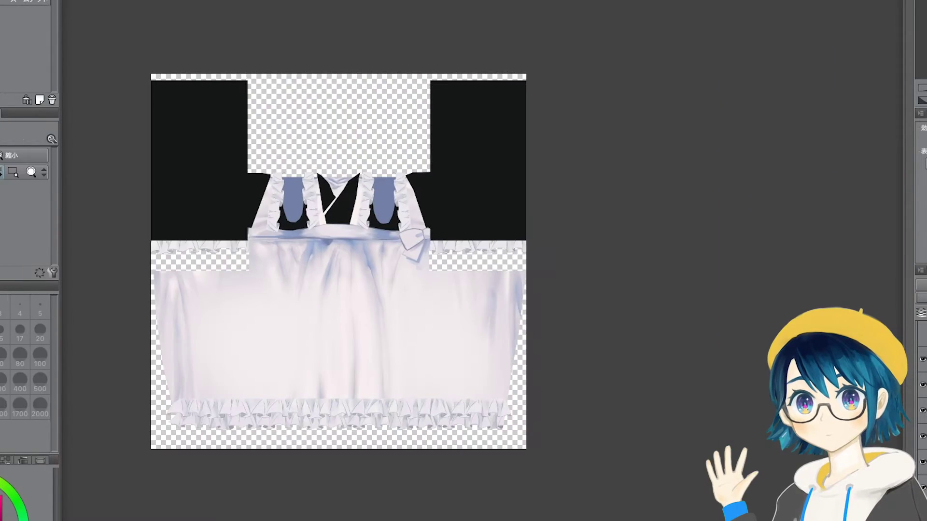
pyautogui.press('m')
pyautogui.moveTo(108, 271); pyautogui.dragTo(534, 350)
pyautogui.press('g')
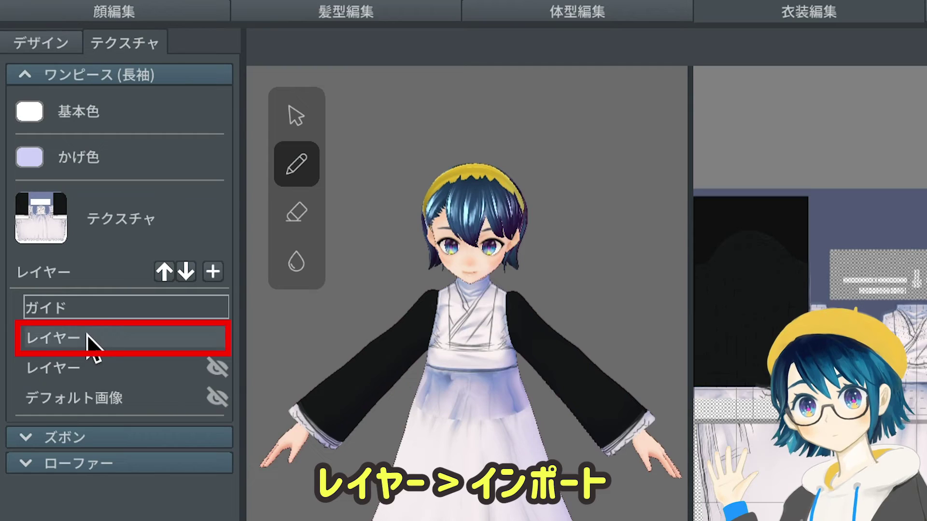
pyautogui.rightClick(87, 335)
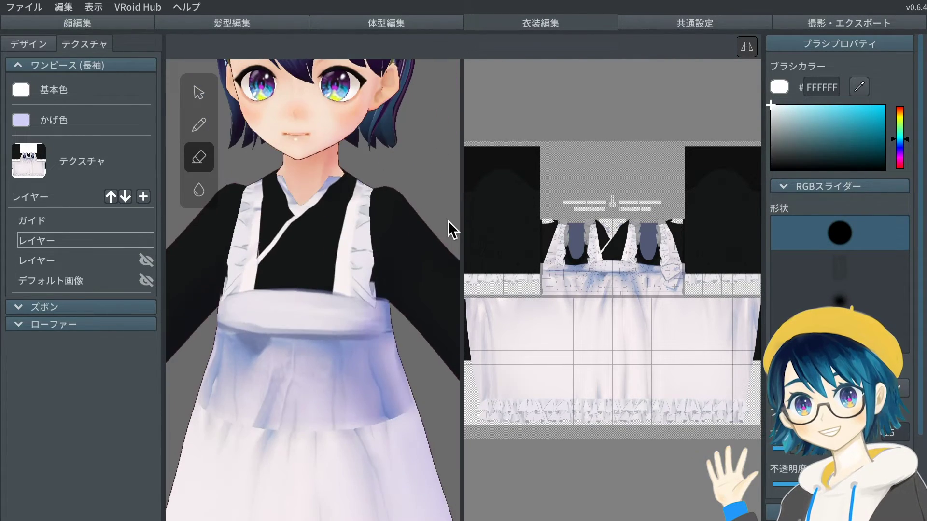
# - Sample blue-grey and near-white apron colours and paint over the waist seam on the model
pyautogui.keyDown('alt'); pyautogui.click(330, 323); pyautogui.keyUp('alt')
pyautogui.press('p')
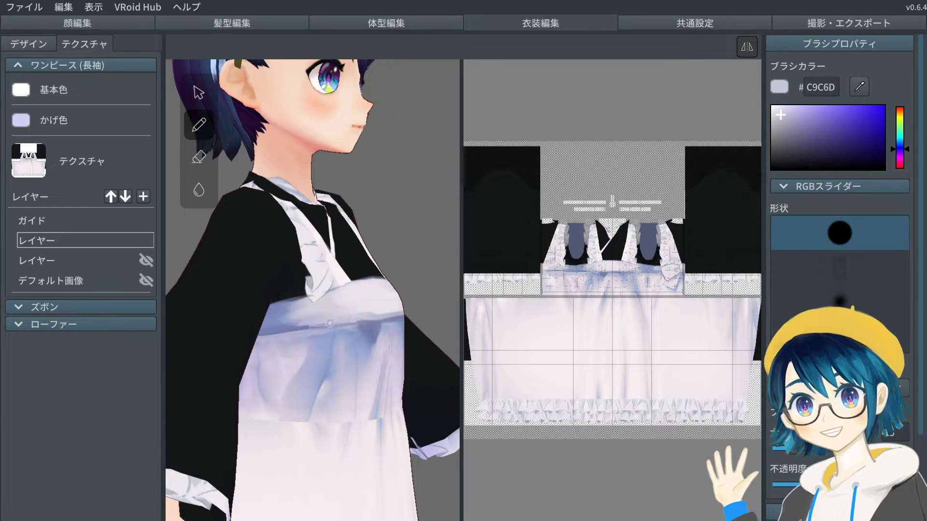
pyautogui.click(800, 125)
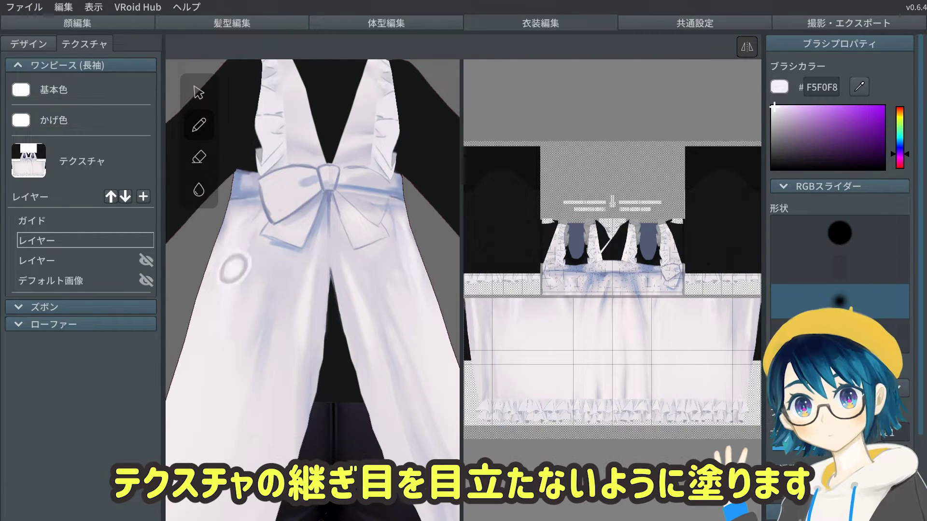
pyautogui.moveTo(227, 269); pyautogui.dragTo(325, 297, button='right')
pyautogui.keyDown('alt'); pyautogui.click(325, 297); pyautogui.keyUp('alt')
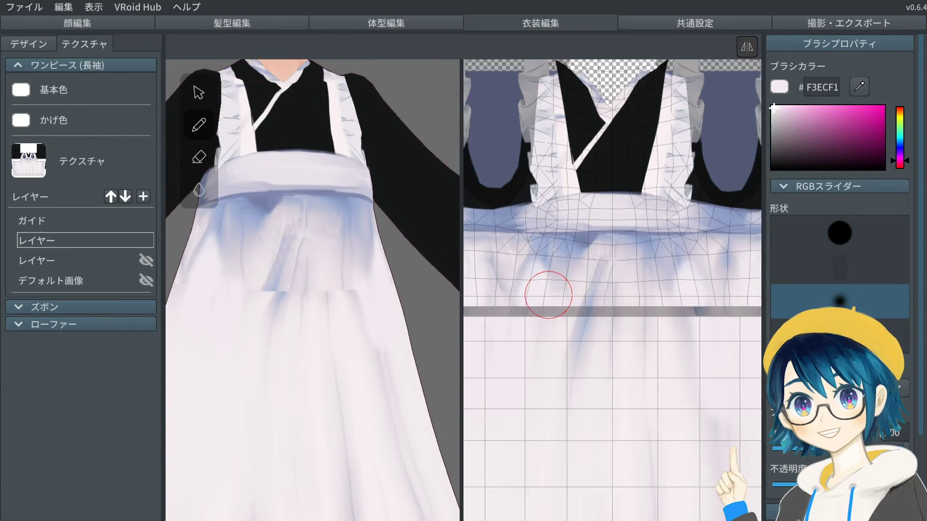
pyautogui.moveTo(548, 295)
pyautogui.mouseDown()
pyautogui.moveTo(594, 310)
pyautogui.moveTo(561, 337)
pyautogui.moveTo(586, 248)
pyautogui.moveTo(620, 275)
pyautogui.mouseUp()
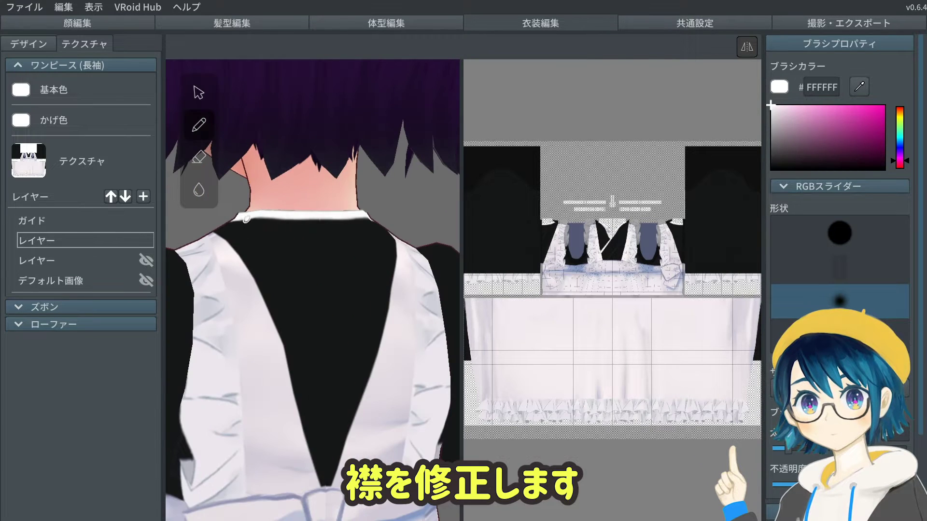
# - Paint a white line along the back collar and sample the sleeve and apron-edge colours
pyautogui.keyDown('alt'); pyautogui.click(325, 282); pyautogui.keyUp('alt')
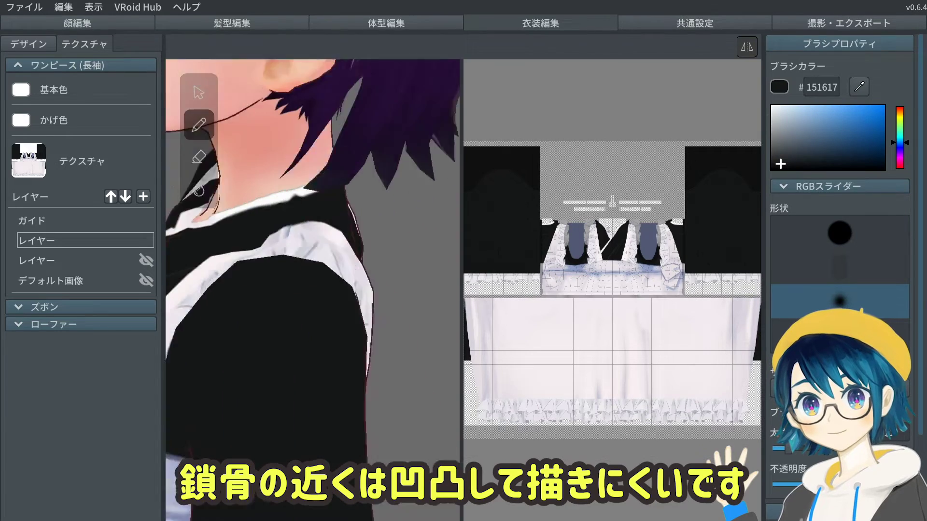
pyautogui.moveTo(382, 358); pyautogui.dragTo(369, 436)
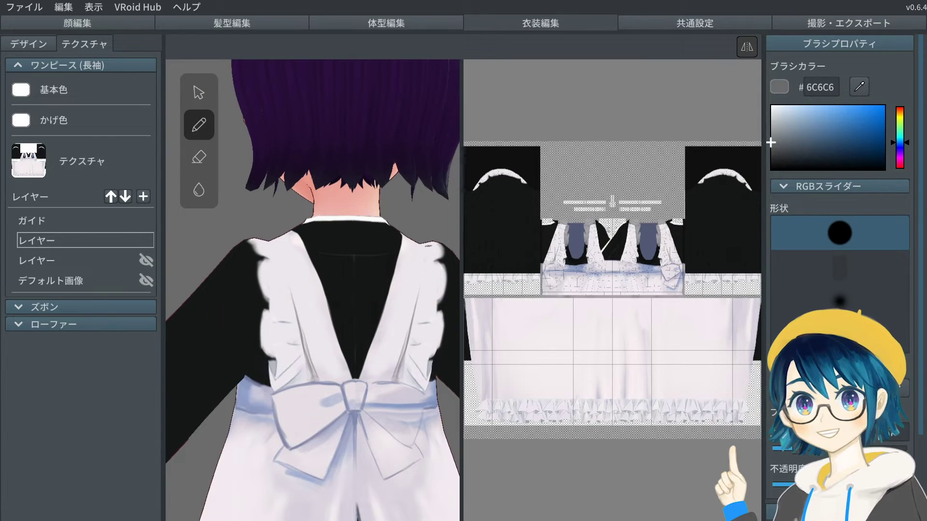
pyautogui.keyDown('alt'); pyautogui.click(431, 357); pyautogui.keyUp('alt')
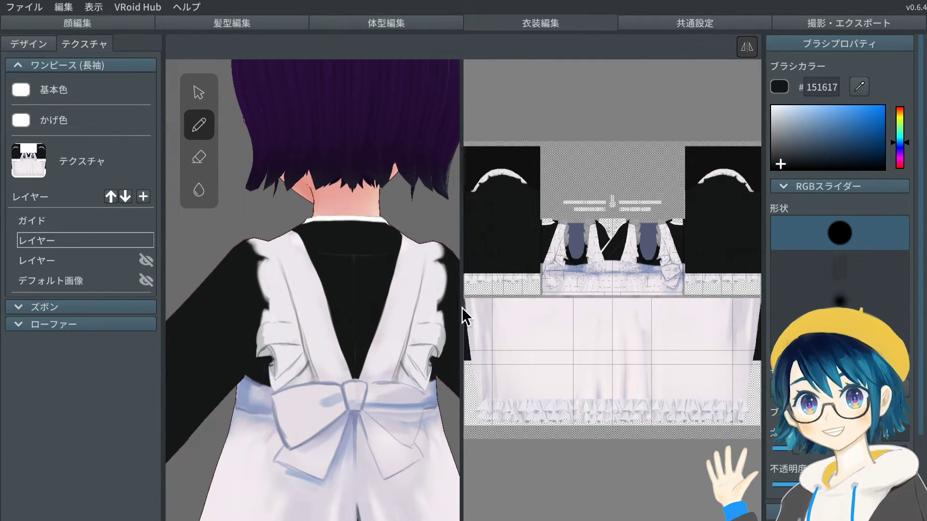
pyautogui.keyDown('alt'); pyautogui.click(448, 316); pyautogui.keyUp('alt')
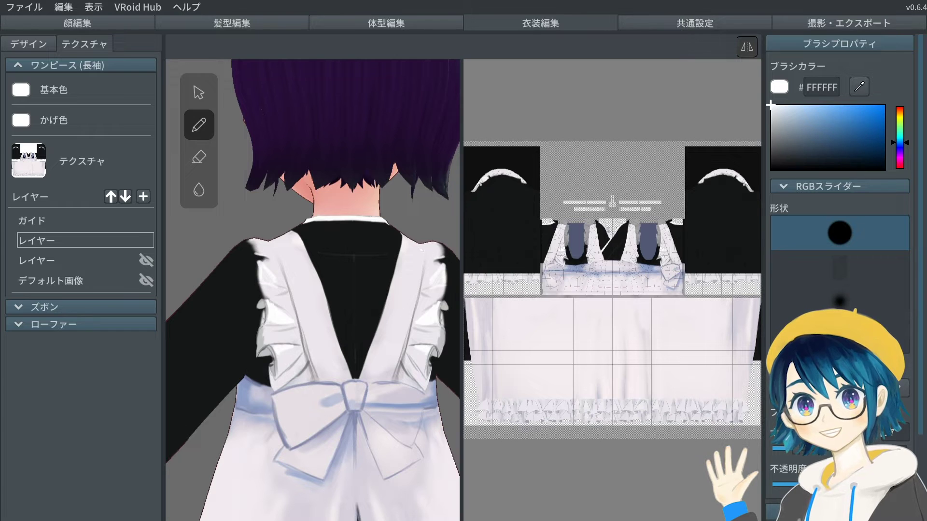
# - Sample grey and pale tones and paint light ruffles on the front shoulder frills
pyautogui.click(859, 87)
pyautogui.click(268, 278)
pyautogui.keyDown('alt'); pyautogui.click(361, 273); pyautogui.keyUp('alt')
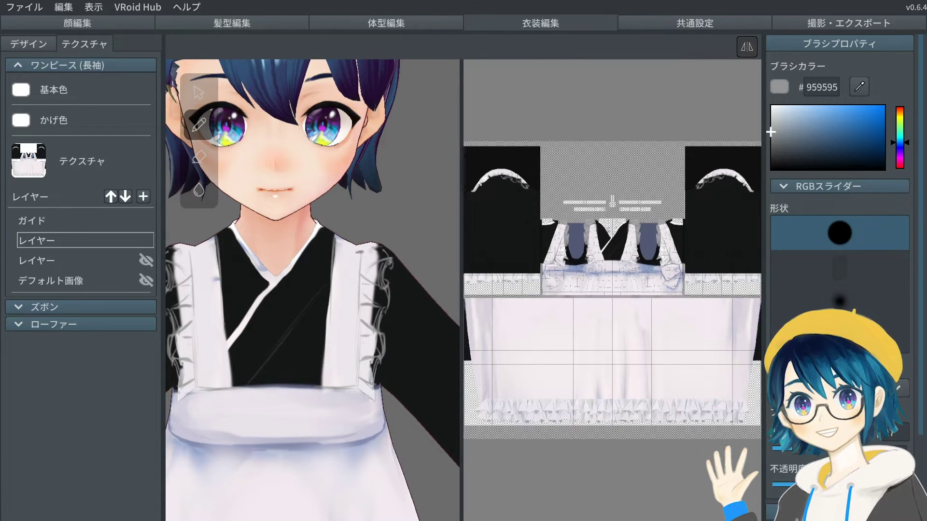
pyautogui.keyDown('alt'); pyautogui.click(367, 299); pyautogui.keyUp('alt')
pyautogui.moveTo(379, 261); pyautogui.dragTo(375, 285)
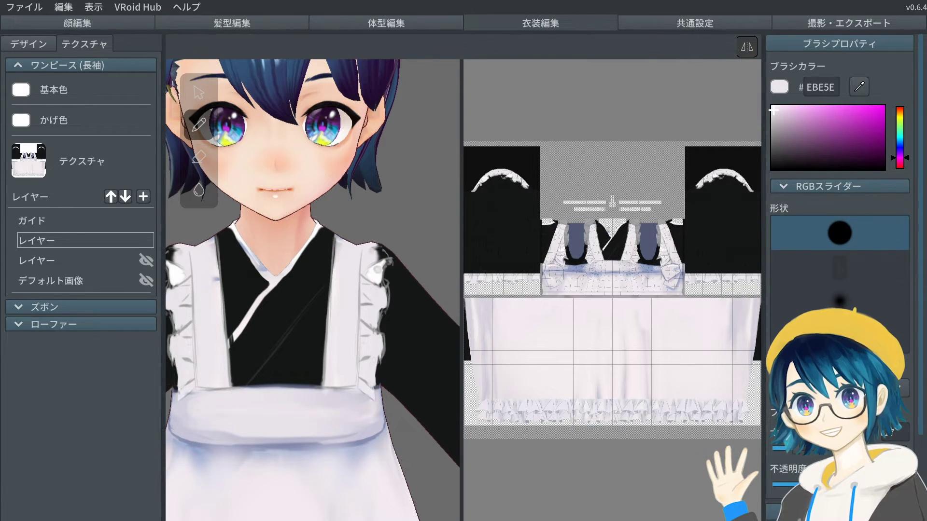
# - Turn the model to her back and shade the back shoulder frills in dark grey
pyautogui.moveTo(389, 250); pyautogui.dragTo(260, 295, button='right')
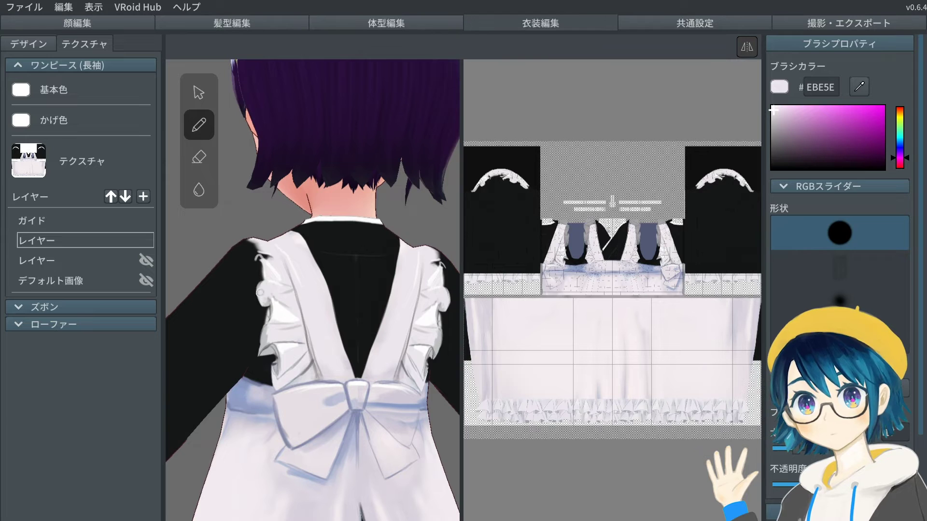
pyautogui.moveTo(271, 237); pyautogui.dragTo(243, 256, button='right')
pyautogui.keyDown('alt'); pyautogui.click(243, 257); pyautogui.keyUp('alt')
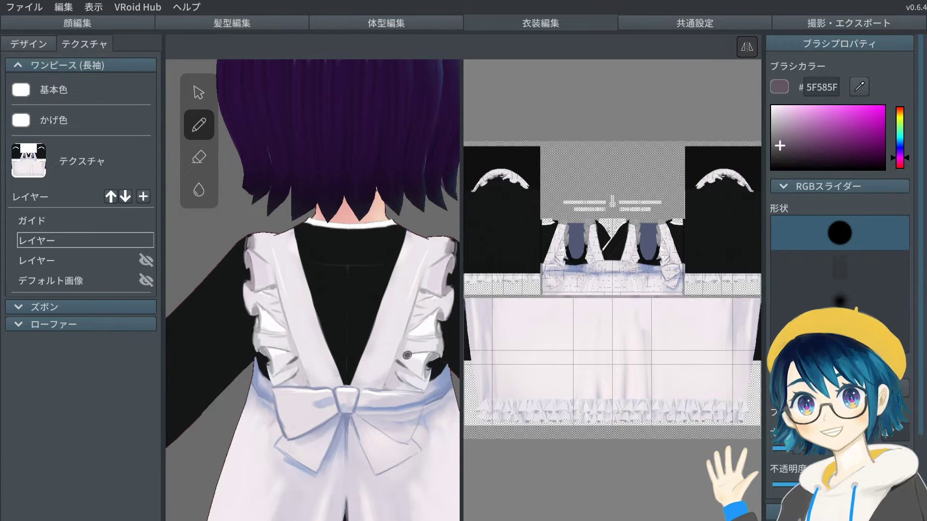
pyautogui.keyDown('alt'); pyautogui.click(325, 267); pyautogui.keyUp('alt')
# - In a close front view, shade the shoulder frills with mid grey, light grey and black
pyautogui.moveTo(313, 270)
pyautogui.mouseDown(button='right')
pyautogui.moveTo(325, 267)
pyautogui.moveTo(311, 296)
pyautogui.moveTo(282, 319)
pyautogui.mouseUp(button='right')
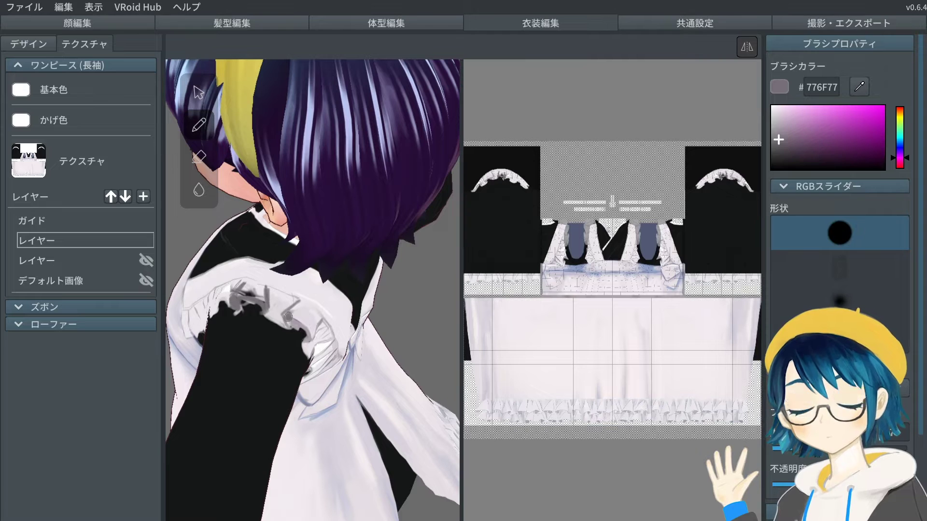
pyautogui.moveTo(238, 303)
pyautogui.mouseDown(button='right')
pyautogui.moveTo(290, 294)
pyautogui.moveTo(274, 313)
pyautogui.moveTo(330, 285)
pyautogui.moveTo(416, 266)
pyautogui.moveTo(342, 299)
pyautogui.mouseUp(button='right')
pyautogui.keyDown('alt'); pyautogui.click(275, 313); pyautogui.keyUp('alt')
pyautogui.keyDown('alt'); pyautogui.click(416, 266); pyautogui.keyUp('alt')
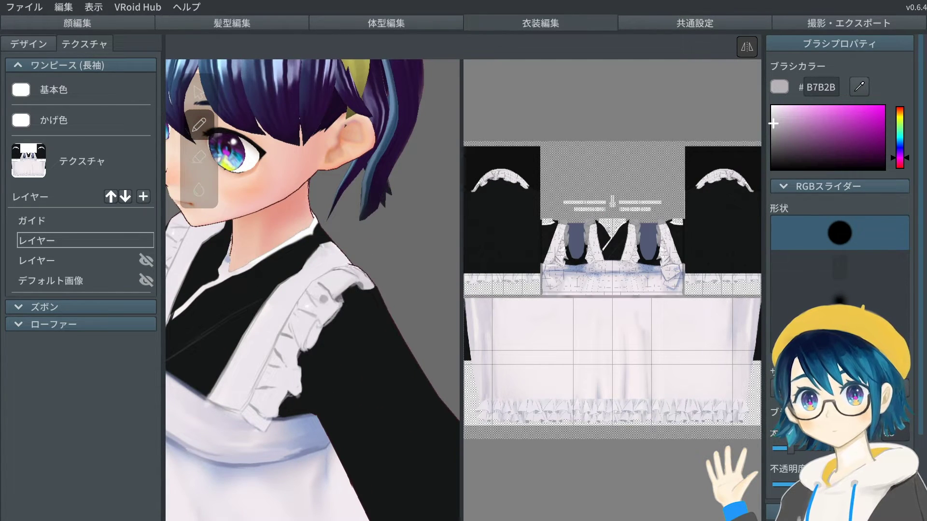
pyautogui.keyDown('alt'); pyautogui.click(315, 338); pyautogui.keyUp('alt')
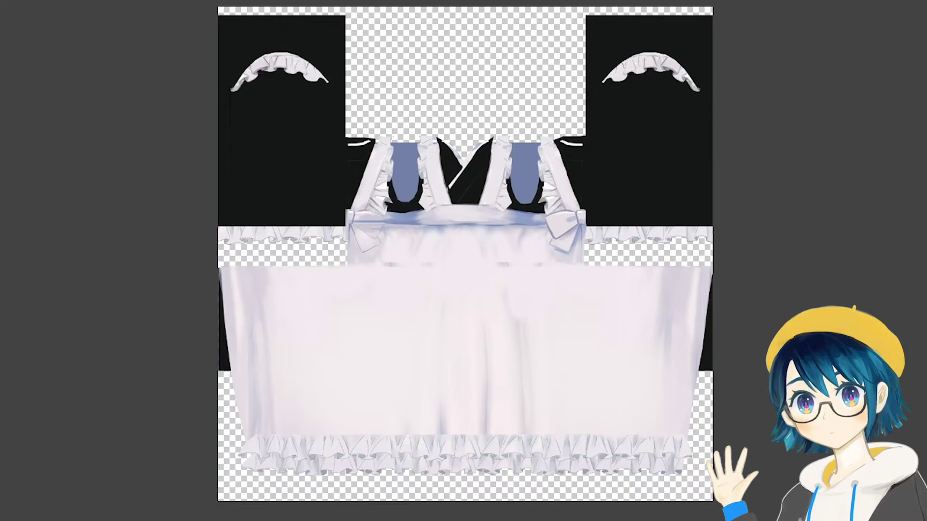
# - Copy and paste the back ribbon, then select and clear a narrow strip at the texture's left
pyautogui.moveTo(540, 193)
pyautogui.mouseDown()
pyautogui.moveTo(555, 244)
pyautogui.moveTo(367, 236)
pyautogui.mouseUp()
pyautogui.hotkey('ctrl', 'c')
pyautogui.hotkey('ctrl', 'v')
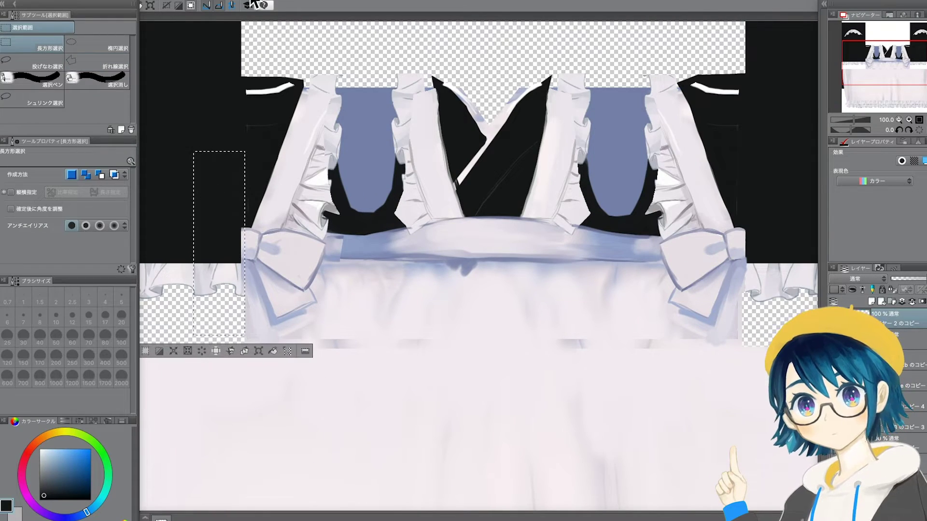
pyautogui.moveTo(192, 244); pyautogui.dragTo(228, 338)
pyautogui.hotkey('ctrl', 'd')
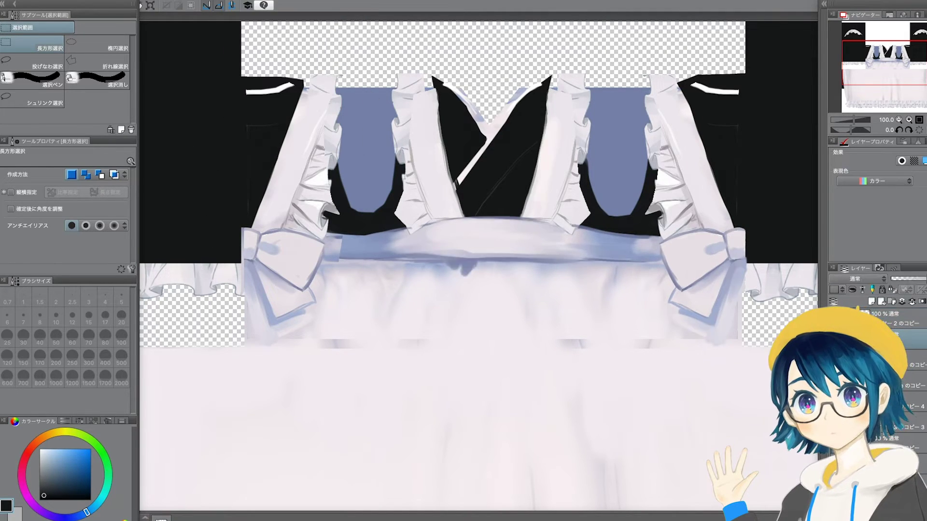
pyautogui.press('b')
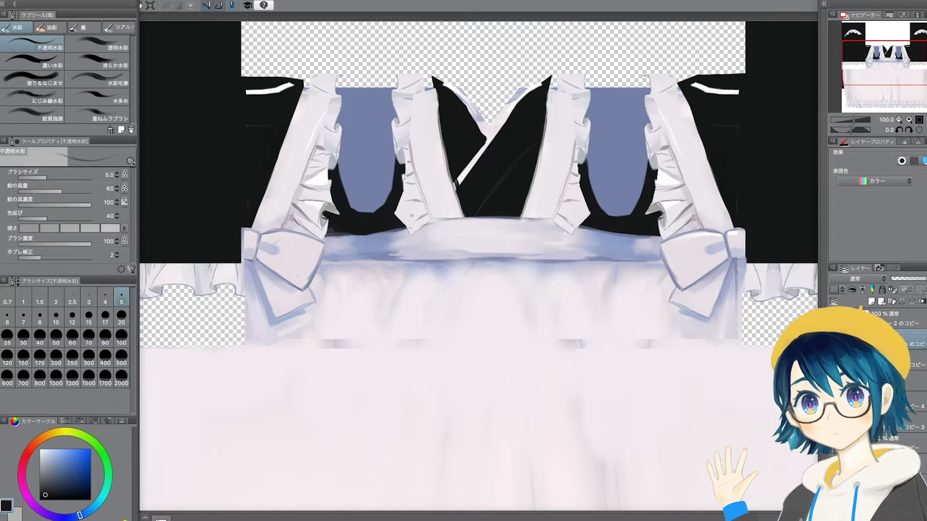
pyautogui.scroll(-3, 329, 148)
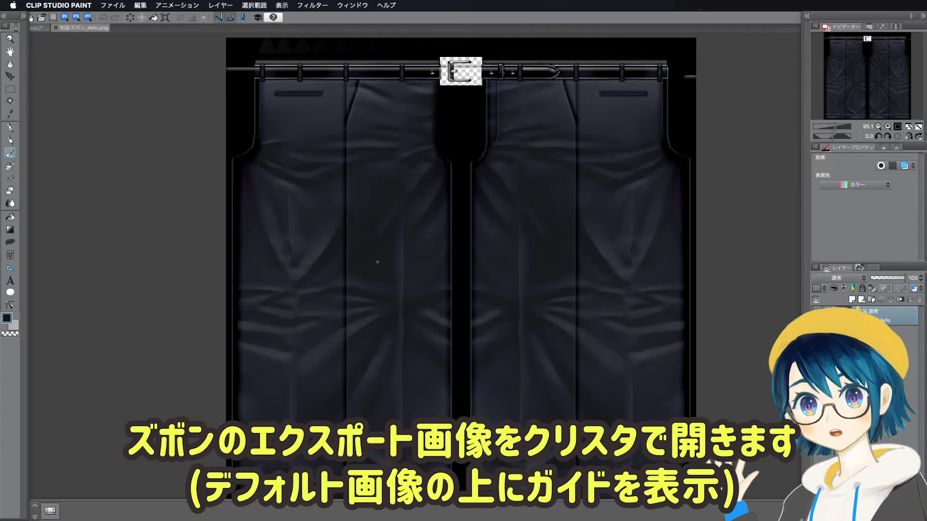
# - Paste the trousers guide image over the pants texture and close the guide without saving
pyautogui.click(113, 5)
pyautogui.click(126, 38)
pyautogui.click(254, 5)
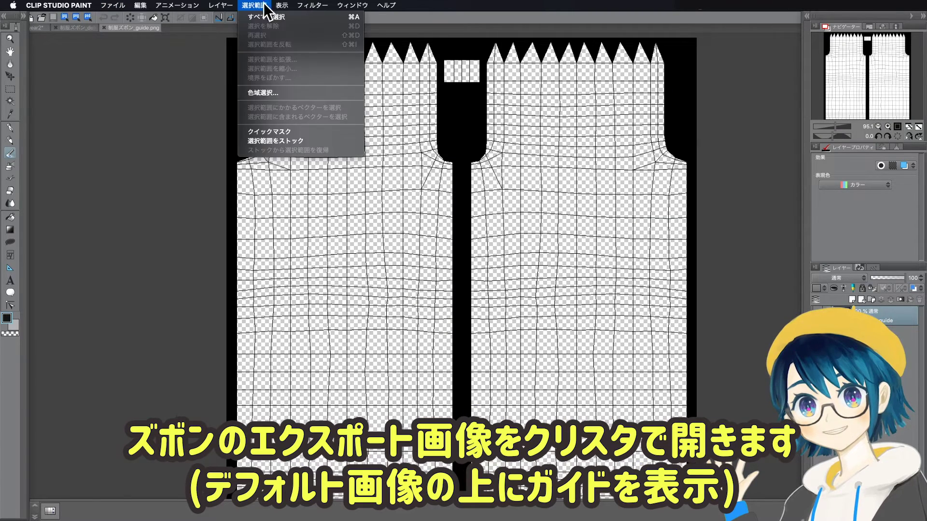
pyautogui.hotkey('ctrl', 'c')
pyautogui.click(77, 28)
pyautogui.hotkey('ctrl', 'v')
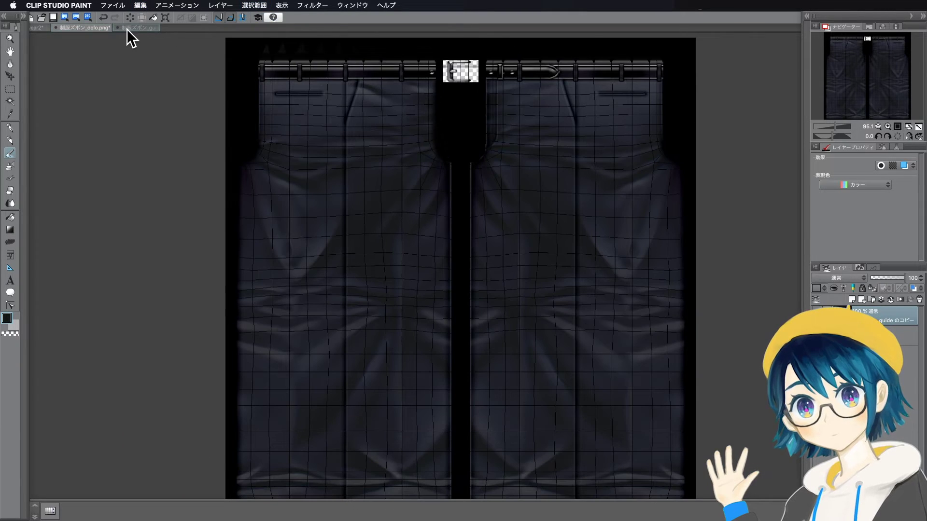
pyautogui.click(127, 28)
pyautogui.hotkey('ctrl', 'w')
pyautogui.click(427, 205)
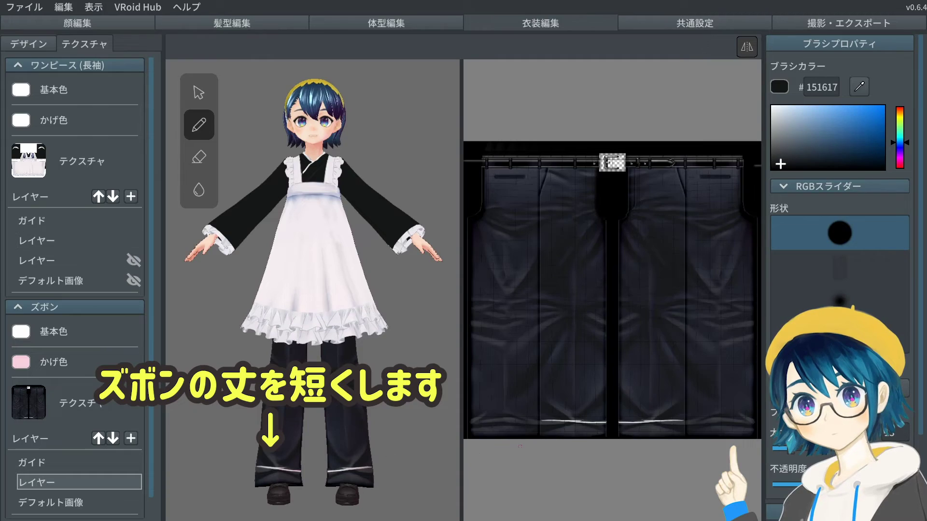
pyautogui.scroll(-2, 560, 454)
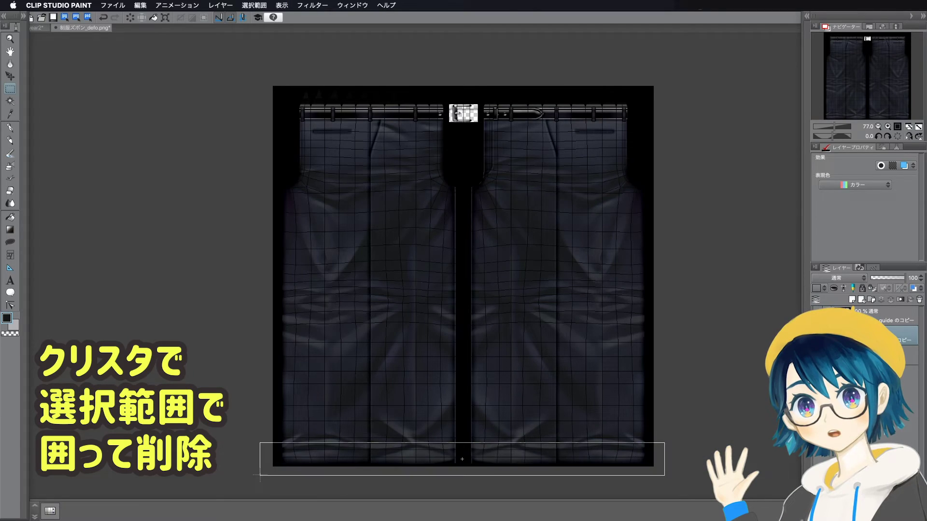
# - Delete the pants texture's bottom hem strip and fill the whole texture with dark colour
pyautogui.moveTo(522, 456); pyautogui.dragTo(256, 473)
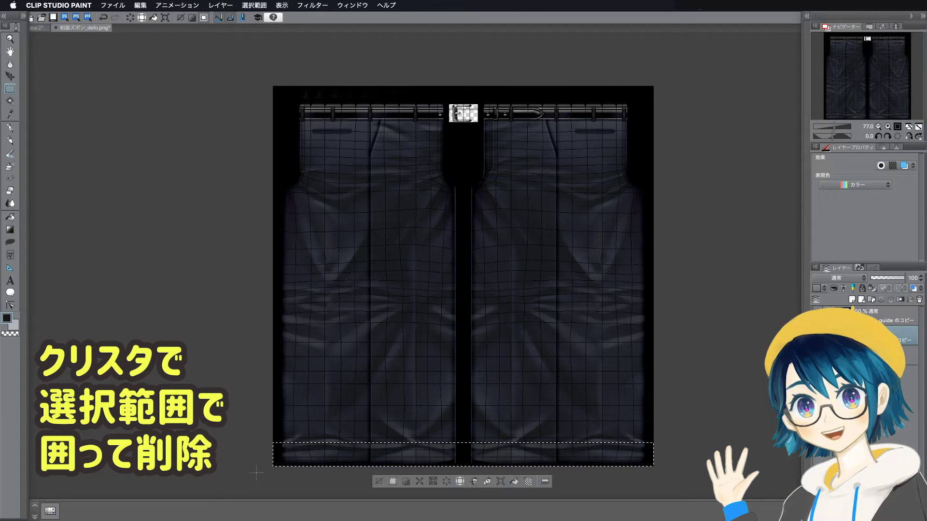
pyautogui.press('Delete')
pyautogui.moveTo(661, 65); pyautogui.dragTo(263, 440)
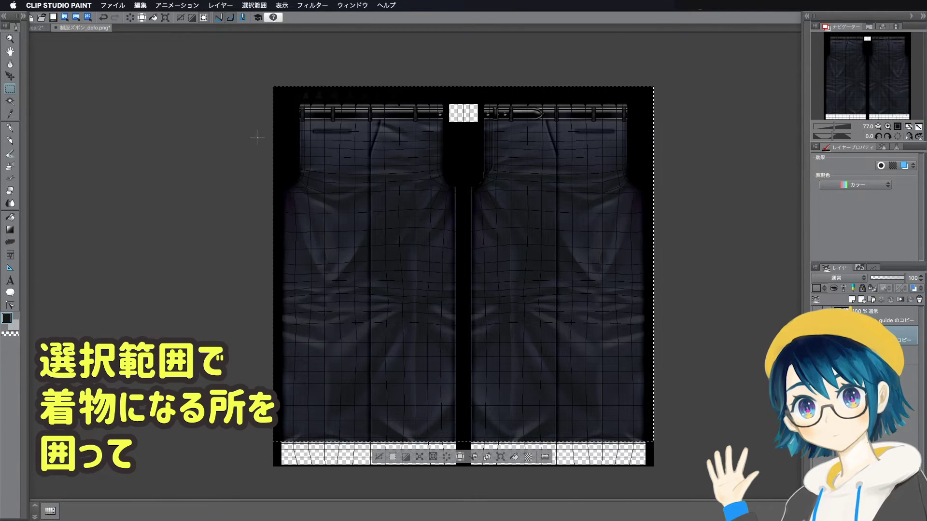
pyautogui.press('g')
pyautogui.click(649, 309)
# - Rectangle-select the belt buckle area, then clear the selection
pyautogui.press('m')
pyautogui.moveTo(449, 81); pyautogui.dragTo(483, 126)
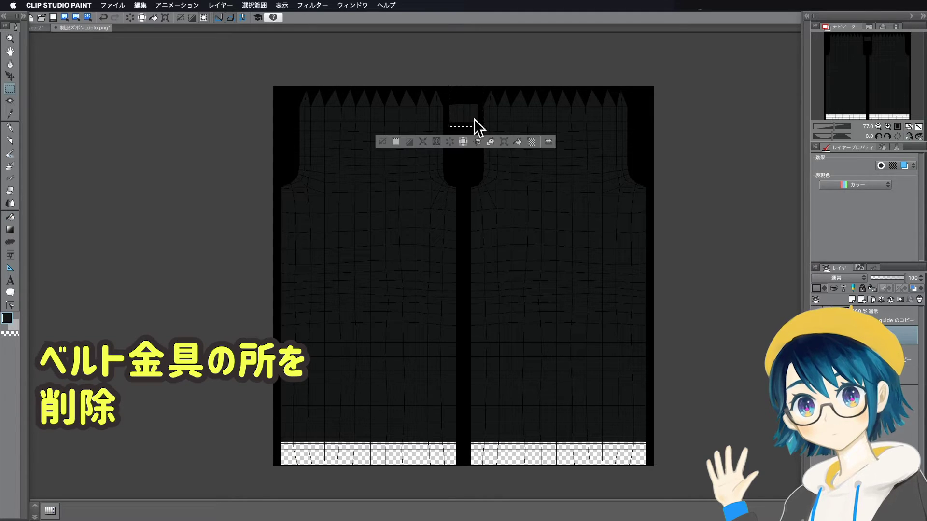
pyautogui.click(254, 5)
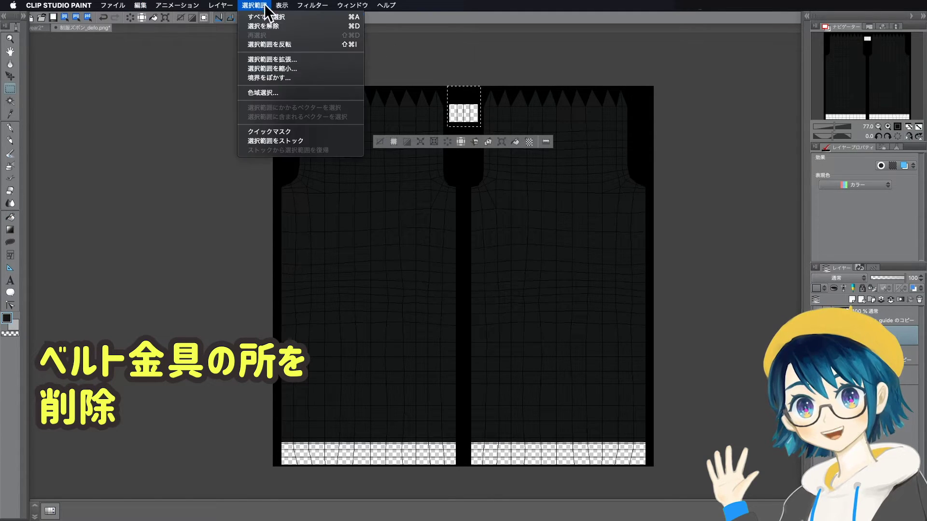
pyautogui.click(263, 22)
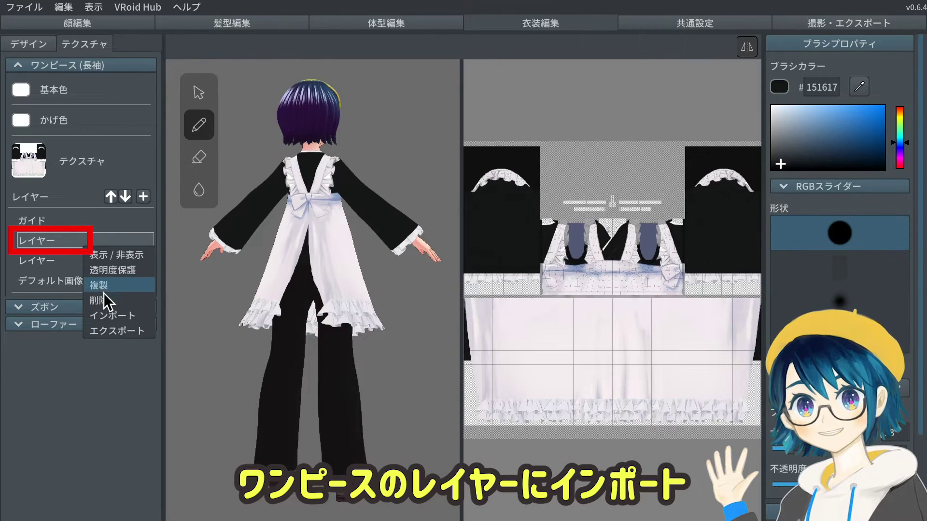
# - Import the edited one-piece texture, switch shoes to 靴(ワンピース), and begin exporting the skin's デフォルト画像
pyautogui.click(119, 315)
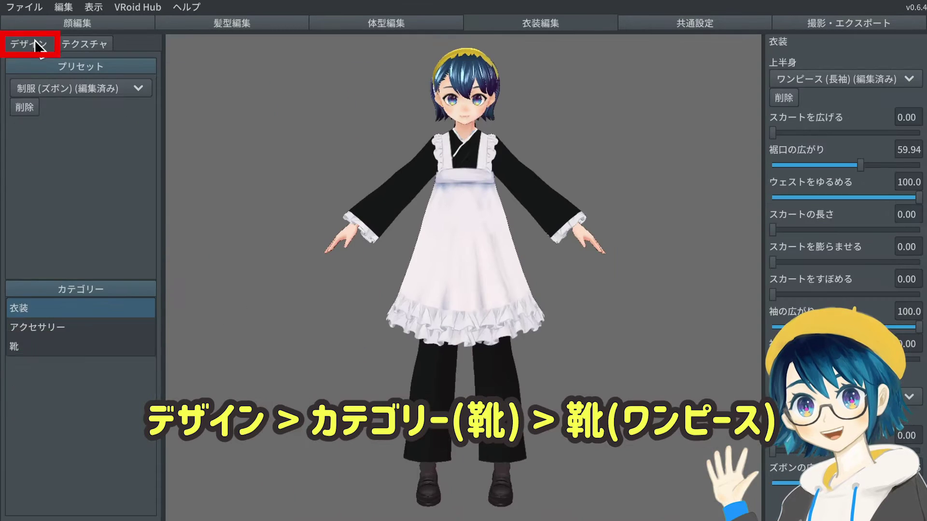
pyautogui.click(29, 346)
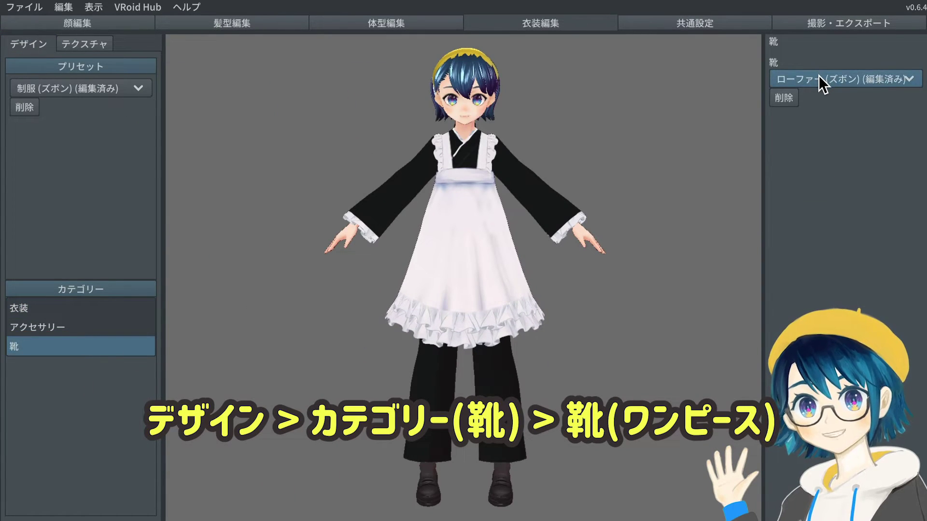
pyautogui.click(819, 75)
pyautogui.click(820, 128)
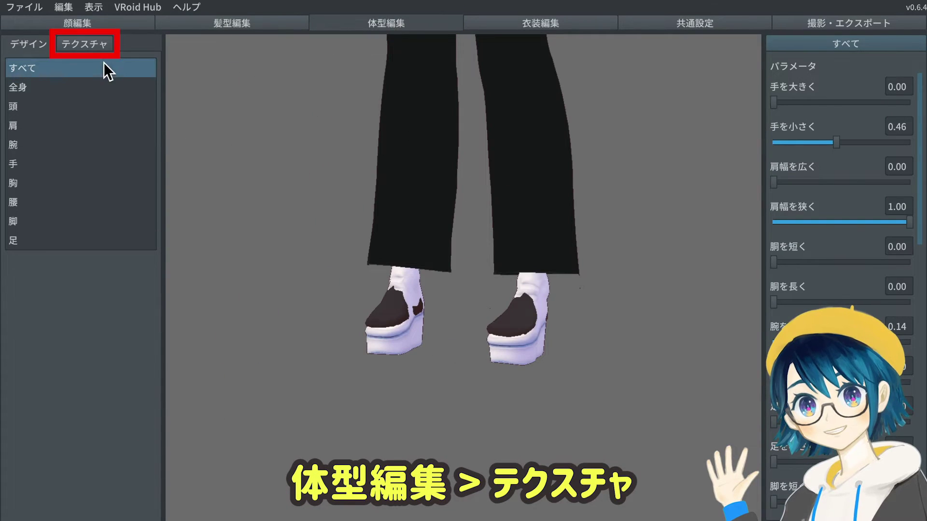
pyautogui.click(99, 51)
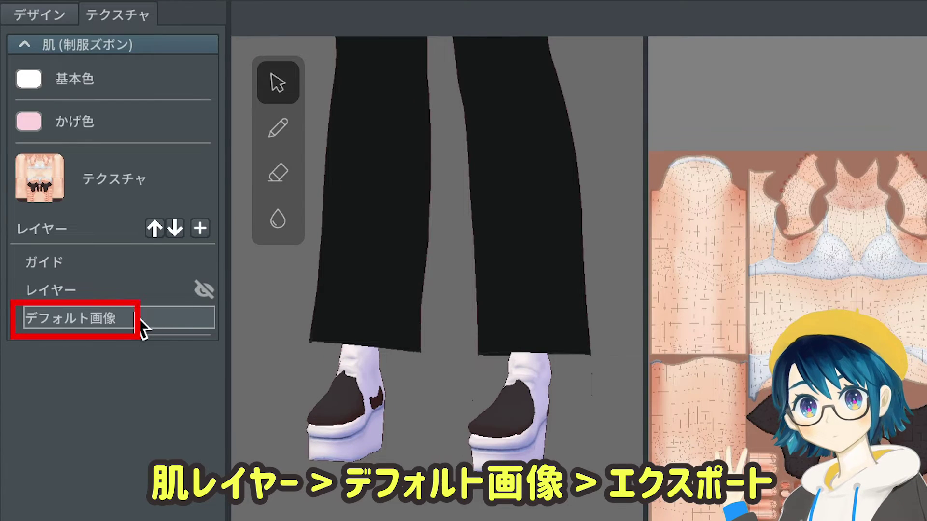
pyautogui.rightClick(141, 320)
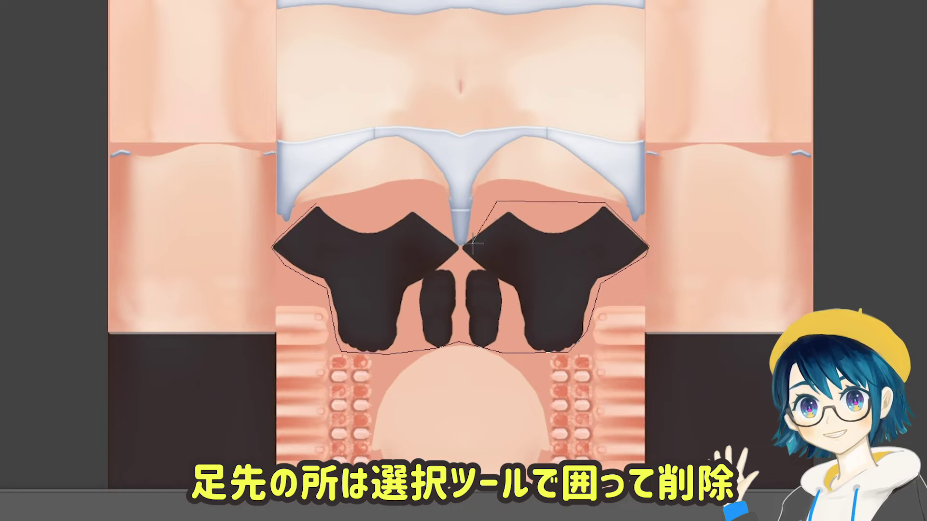
# - Delete the lassoed black shoe tops from the skin texture, deselect, and begin importing it into VRoid
pyautogui.click(322, 205)
pyautogui.press('Delete')
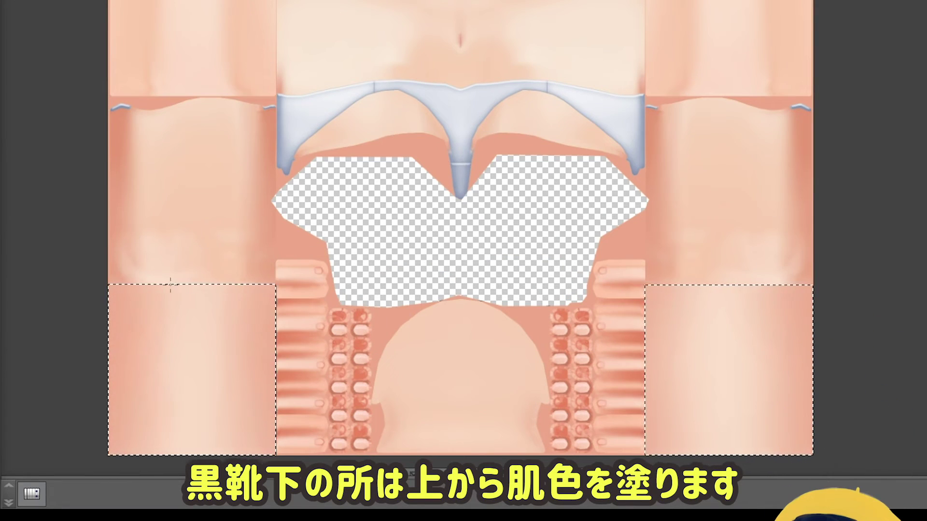
pyautogui.hotkey('ctrl', 'd')
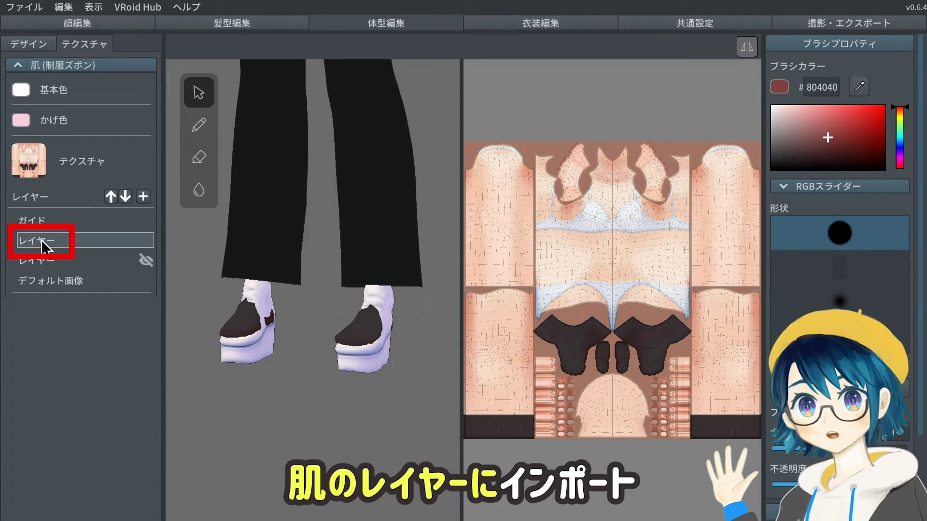
pyautogui.rightClick(41, 240)
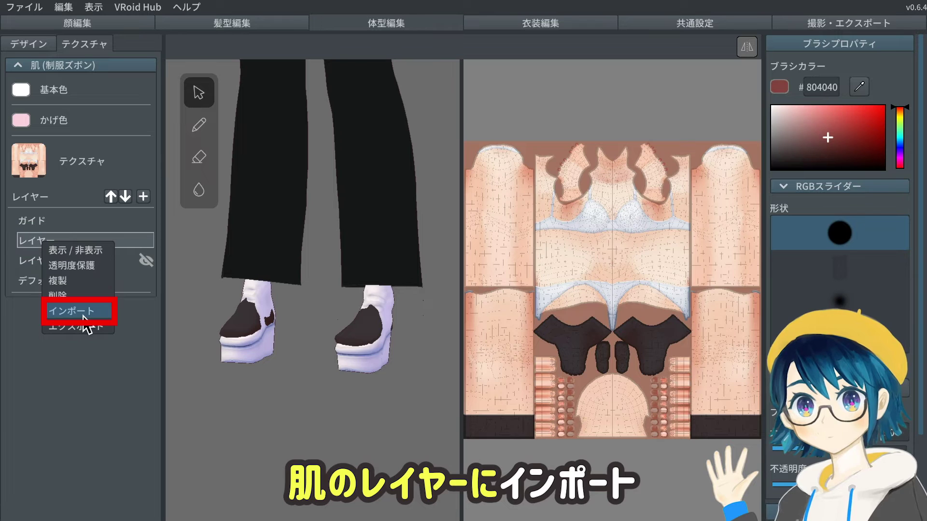
# - Hide the default skin image and expand the 靴(ワンピース) texture layers under costume editing
pyautogui.rightClick(100, 278)
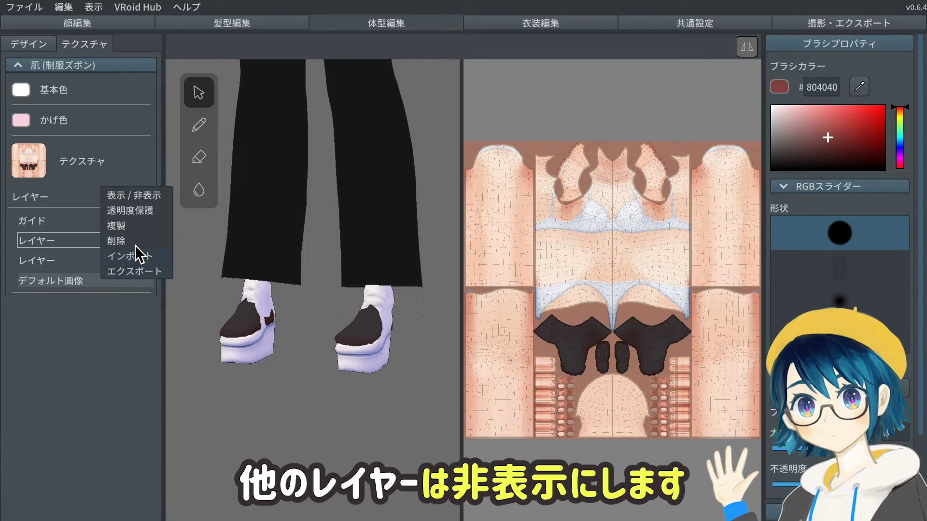
pyautogui.click(142, 190)
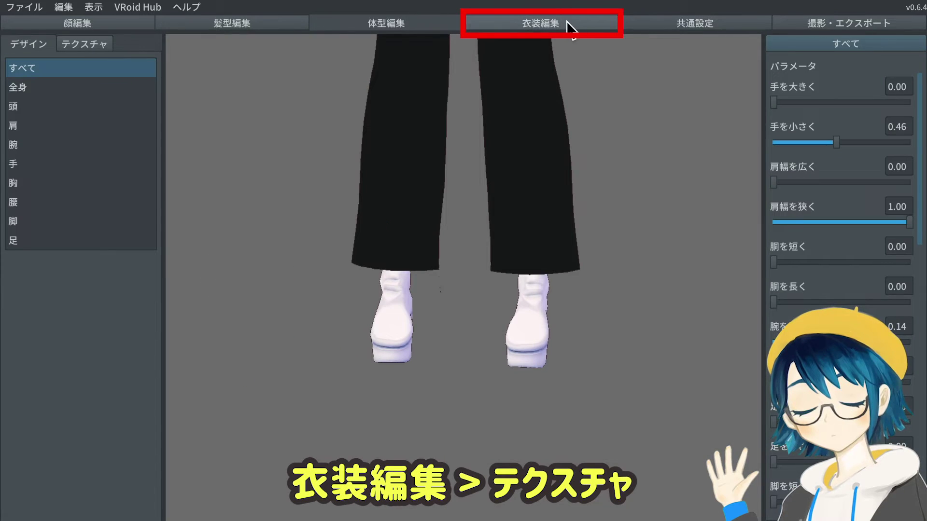
pyautogui.click(567, 22)
pyautogui.click(102, 47)
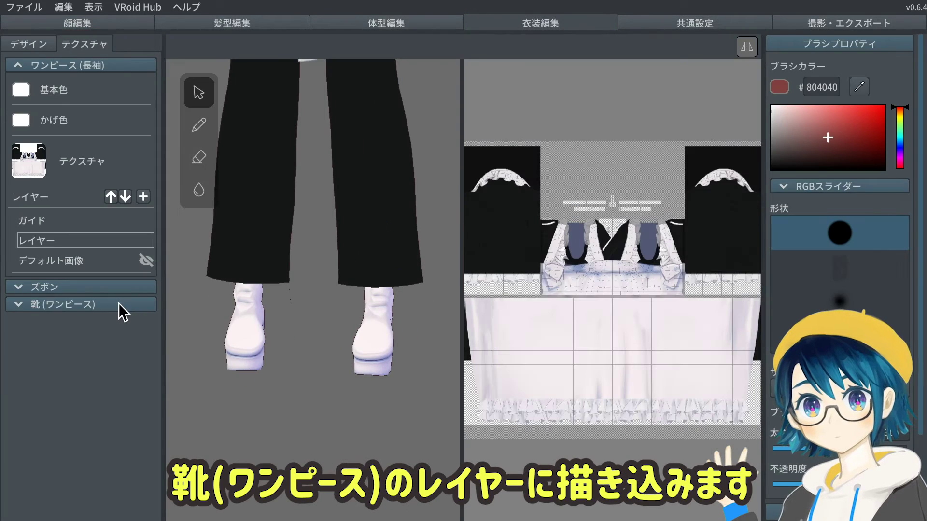
pyautogui.click(117, 303)
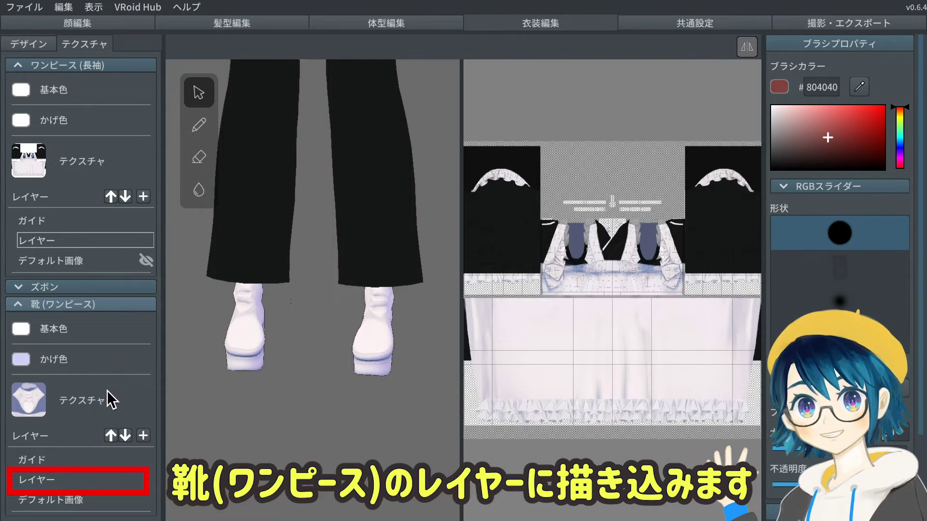
# - Paint the shoe layer with black soles, dark toe shading and longer red thong straps, touched up with the eraser
pyautogui.click(72, 479)
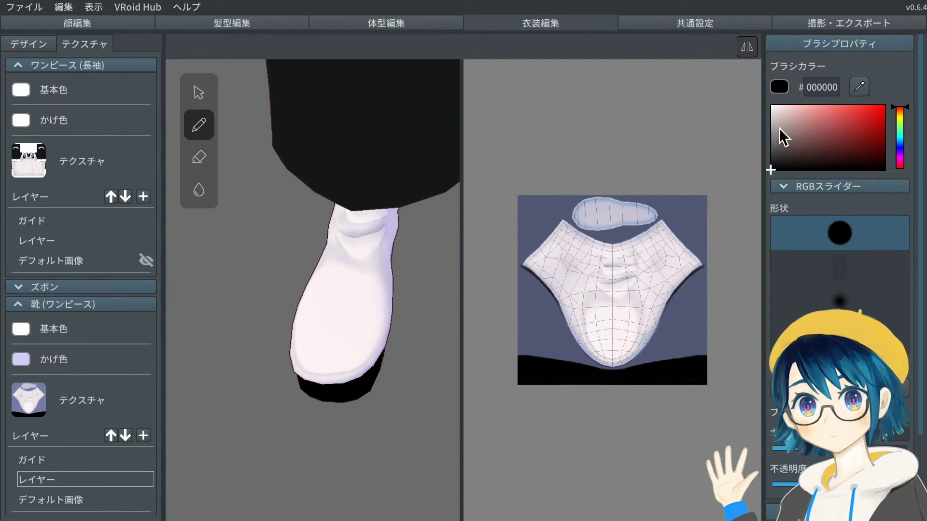
pyautogui.moveTo(783, 138); pyautogui.dragTo(771, 140)
pyautogui.moveTo(608, 339)
pyautogui.mouseDown()
pyautogui.moveTo(620, 339)
pyautogui.moveTo(658, 297)
pyautogui.mouseUp()
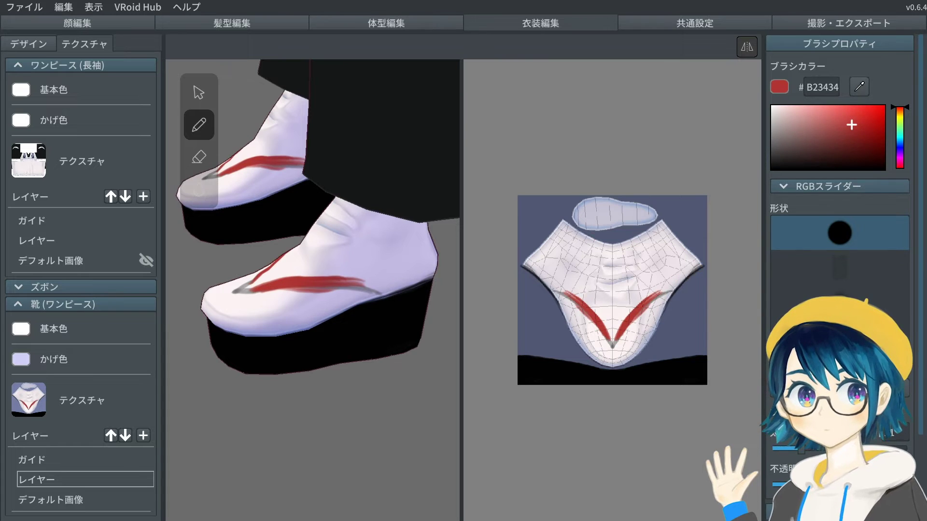
pyautogui.scroll(-5, 374, 355)
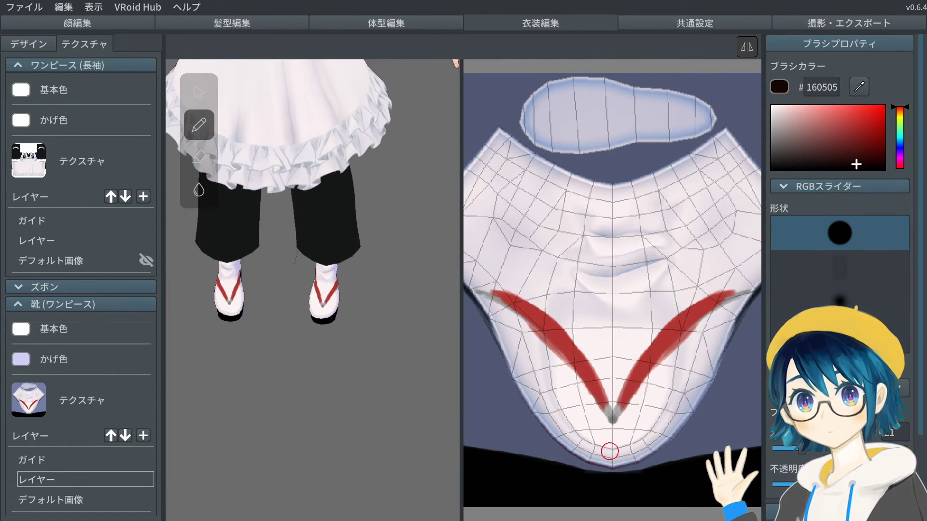
pyautogui.moveTo(609, 451); pyautogui.dragTo(626, 463)
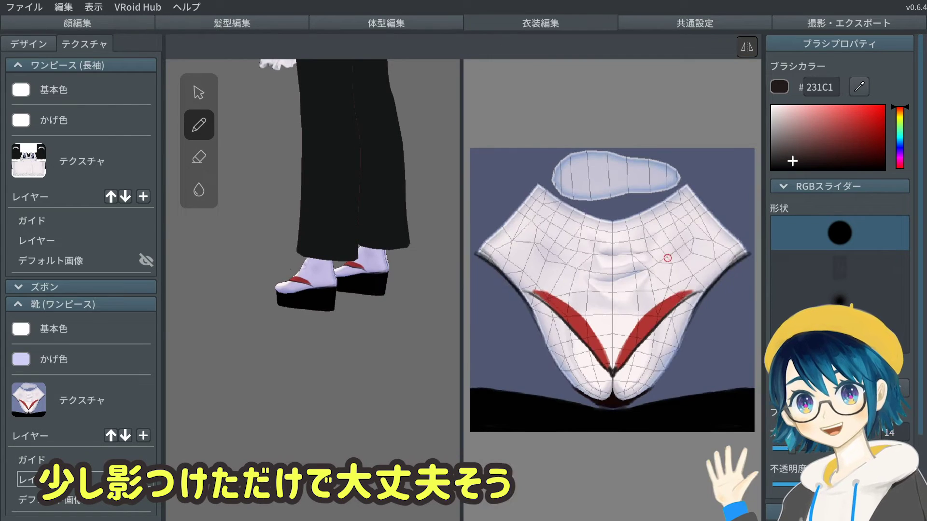
pyautogui.moveTo(656, 304); pyautogui.dragTo(714, 279)
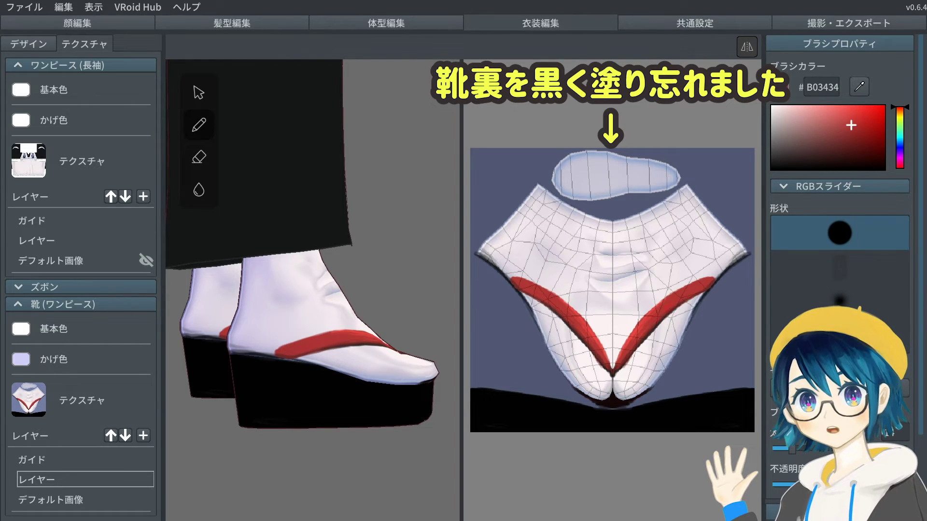
pyautogui.press('e')
pyautogui.moveTo(716, 279); pyautogui.dragTo(711, 290)
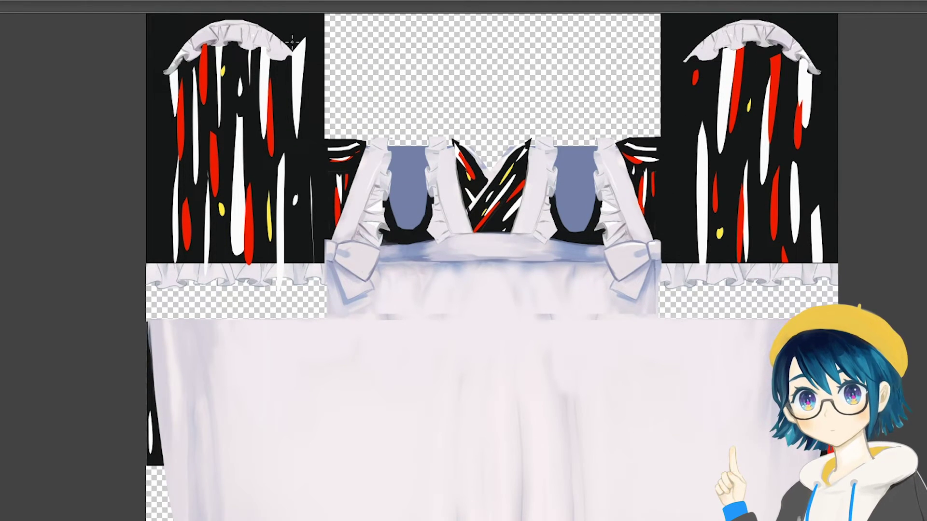
# - Bring back the brush settings and lasso-select around one of the white sleeve streaks
pyautogui.press('Tab')
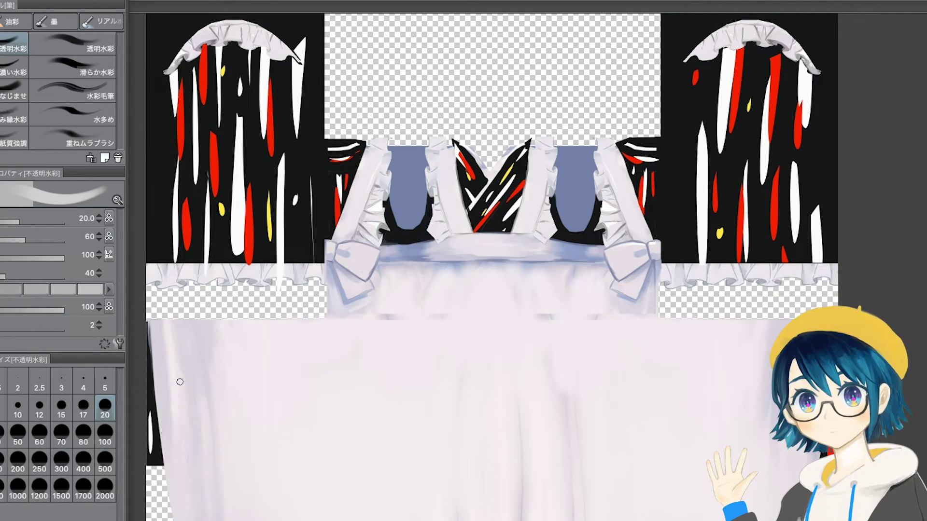
pyautogui.press('m')
pyautogui.moveTo(304, 147); pyautogui.dragTo(299, 30)
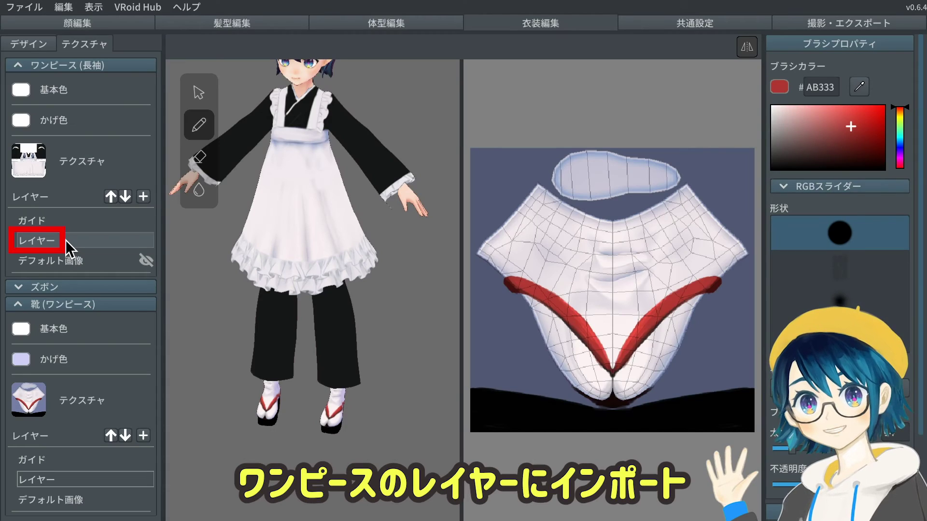
# - Import the edited streaked texture into the trousers' texture layer
pyautogui.rightClick(66, 239)
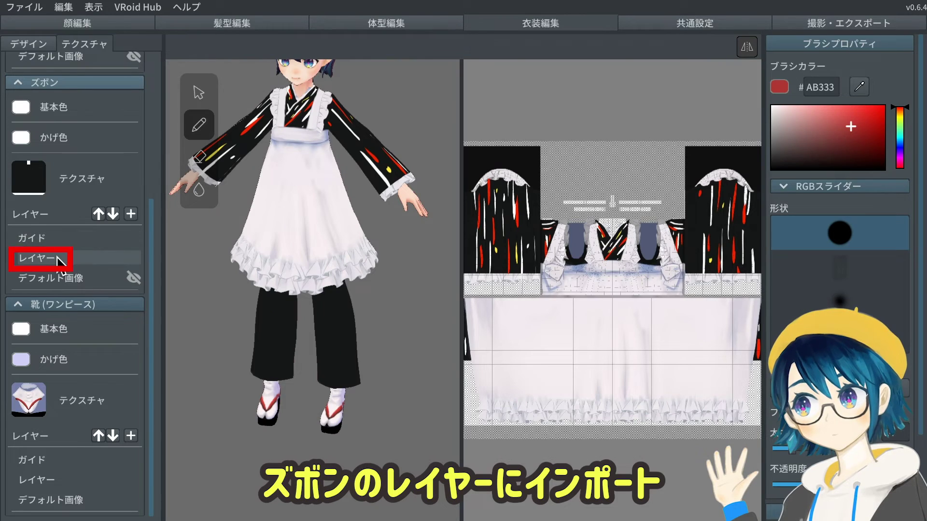
pyautogui.rightClick(58, 260)
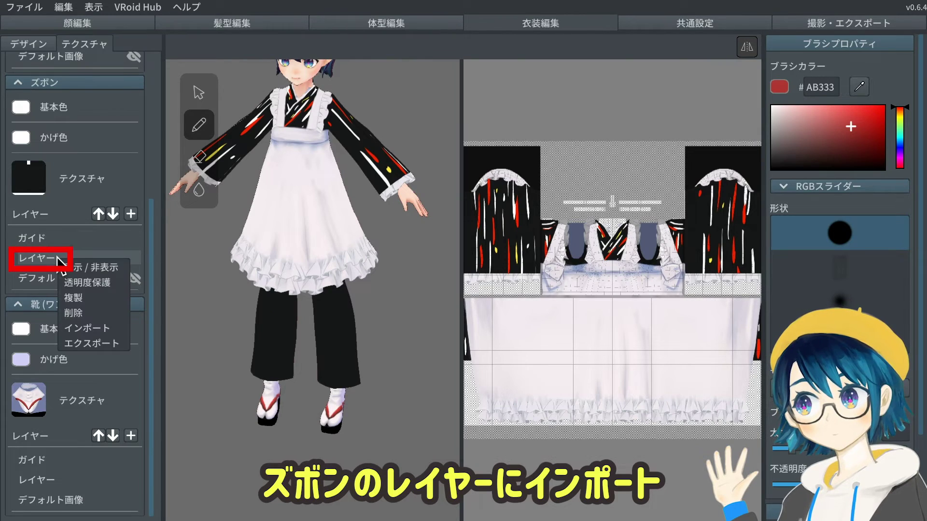
pyautogui.click(91, 329)
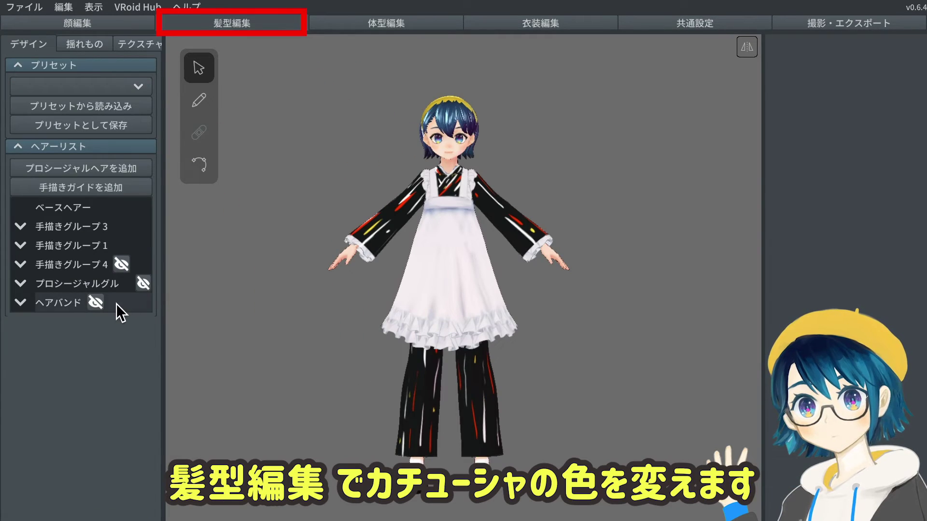
# - Give the ヘアバンド a white 基本色 and grey かげ色, and set ズボンの広がり to 38.75
pyautogui.click(117, 305)
pyautogui.click(778, 173)
pyautogui.moveTo(631, 213); pyautogui.dragTo(615, 199)
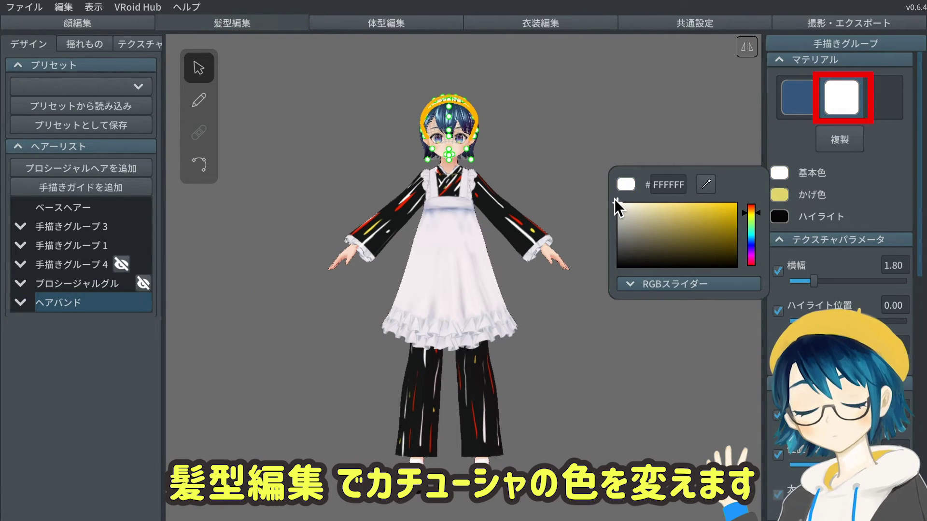
pyautogui.click(586, 187)
pyautogui.click(779, 194)
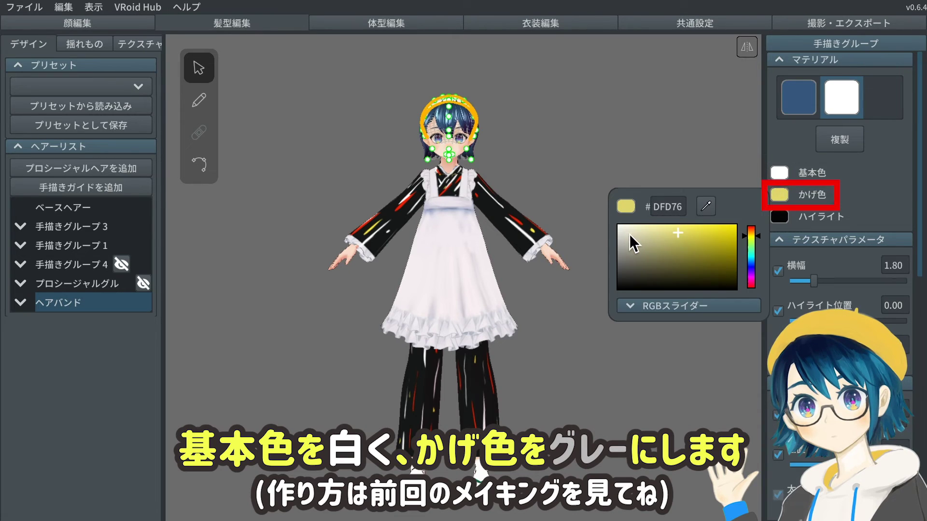
pyautogui.moveTo(630, 237); pyautogui.dragTo(619, 251)
pyautogui.click(589, 188)
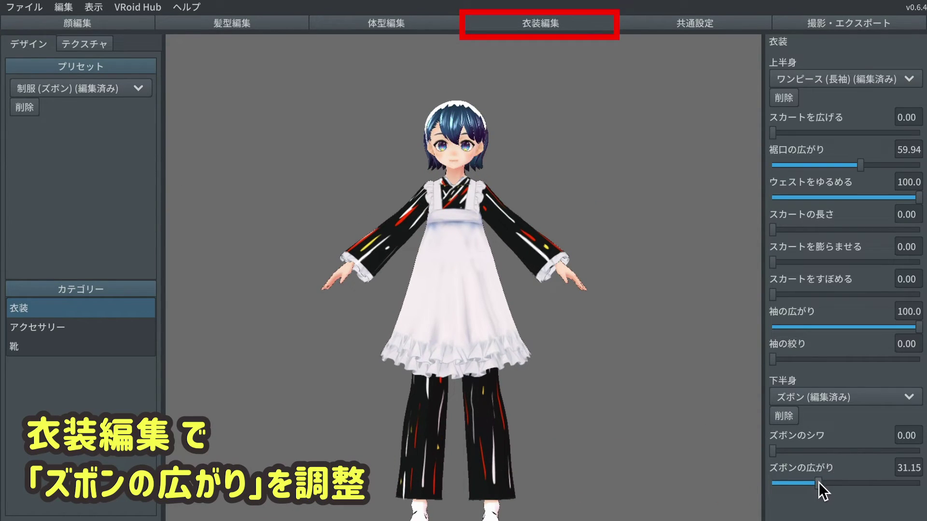
pyautogui.moveTo(819, 482); pyautogui.dragTo(831, 483)
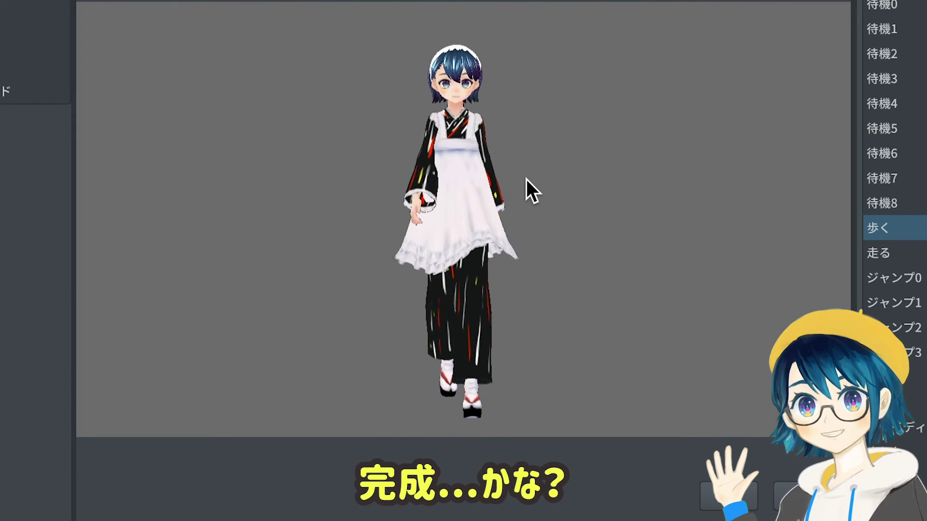
# - Play the 待機7 idle pose and view the avatar from the side, then front and close up
pyautogui.click(886, 156)
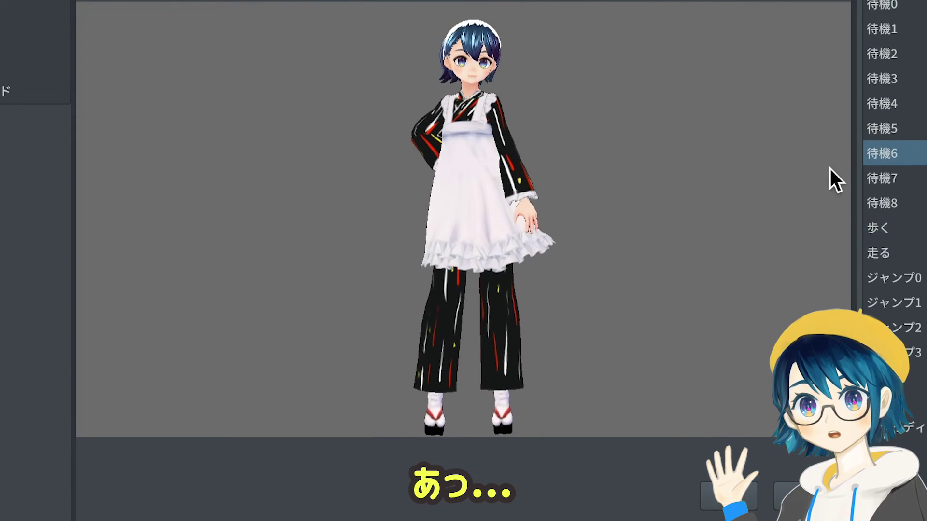
pyautogui.click(879, 177)
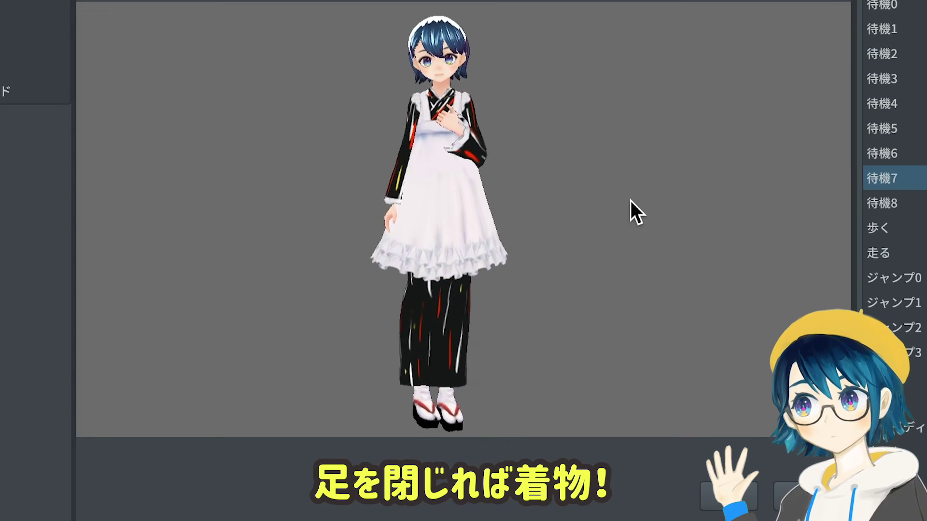
pyautogui.moveTo(631, 201); pyautogui.dragTo(666, 201)
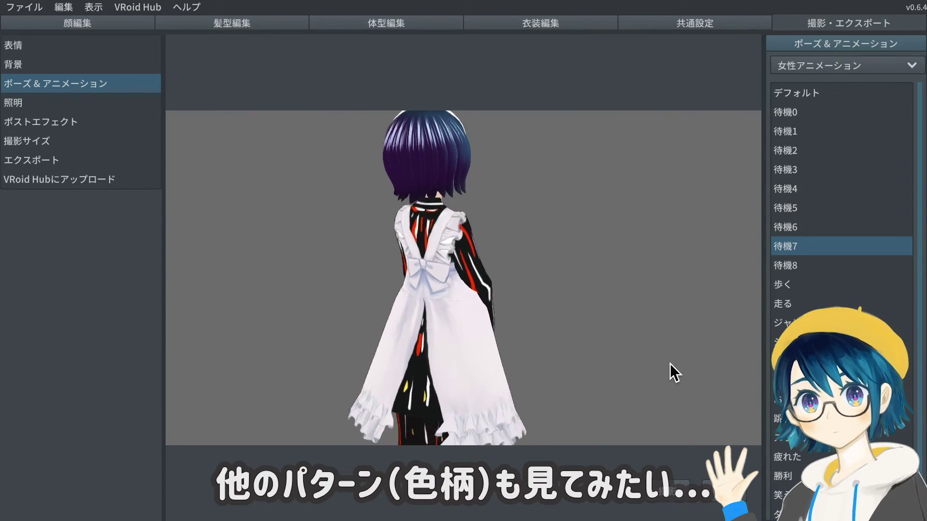
pyautogui.moveTo(673, 373); pyautogui.dragTo(604, 366)
pyautogui.scroll(3, 595, 369)
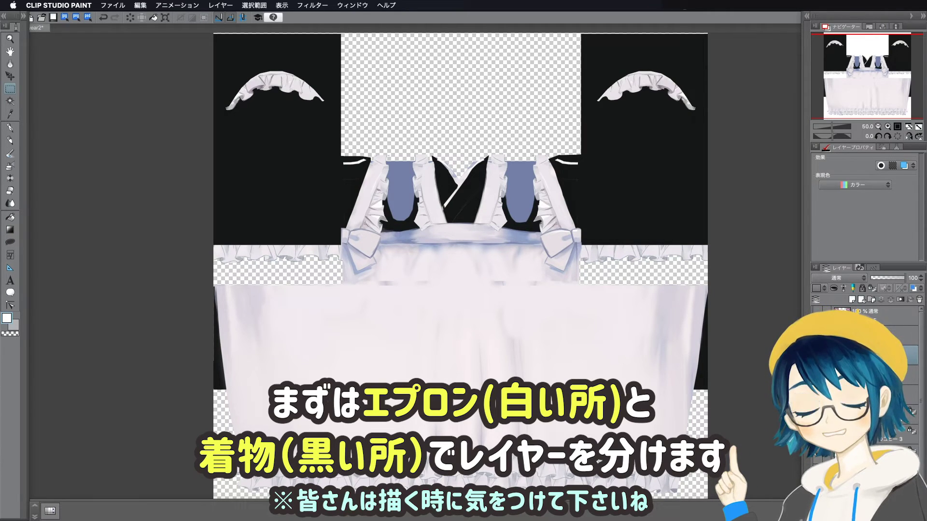
# - Select all the black kimono areas of the texture with 色域選択 colour-range selection
pyautogui.click(254, 5)
pyautogui.click(271, 91)
pyautogui.click(303, 114)
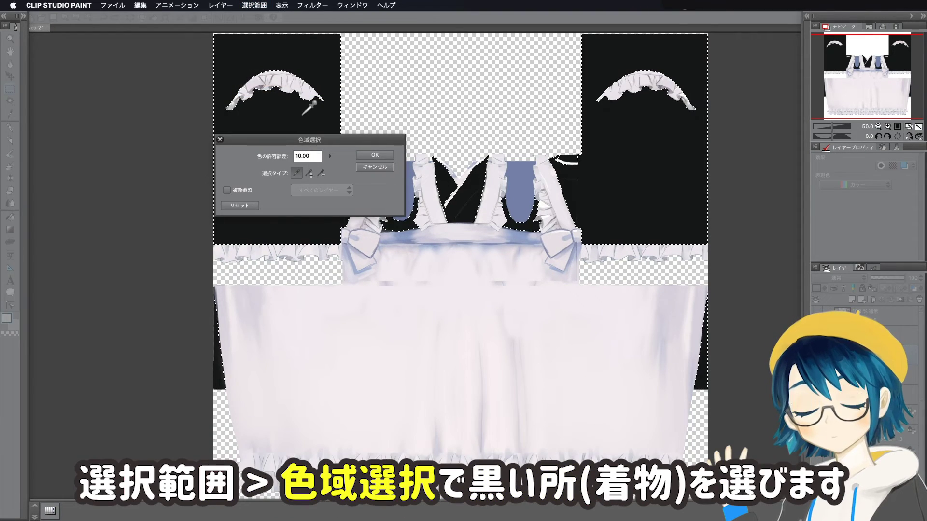
pyautogui.click(374, 155)
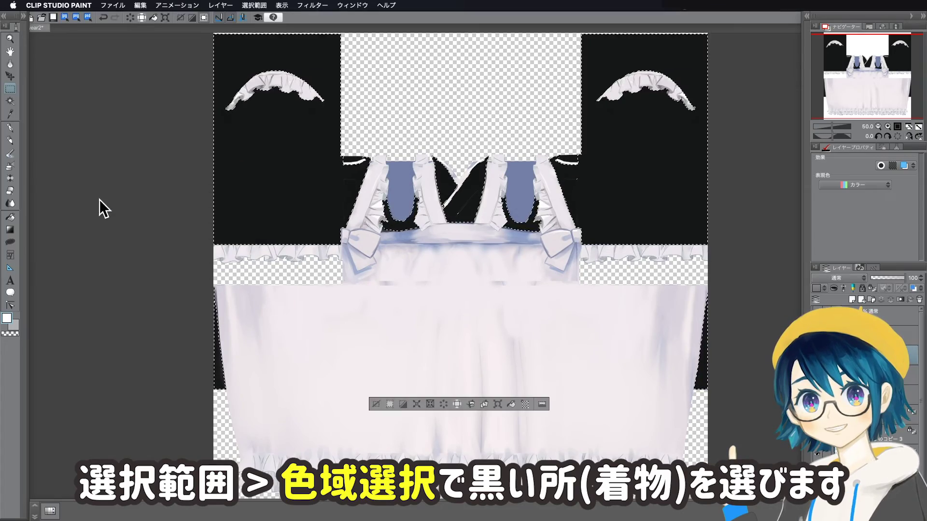
pyautogui.click(254, 5)
pyautogui.click(271, 91)
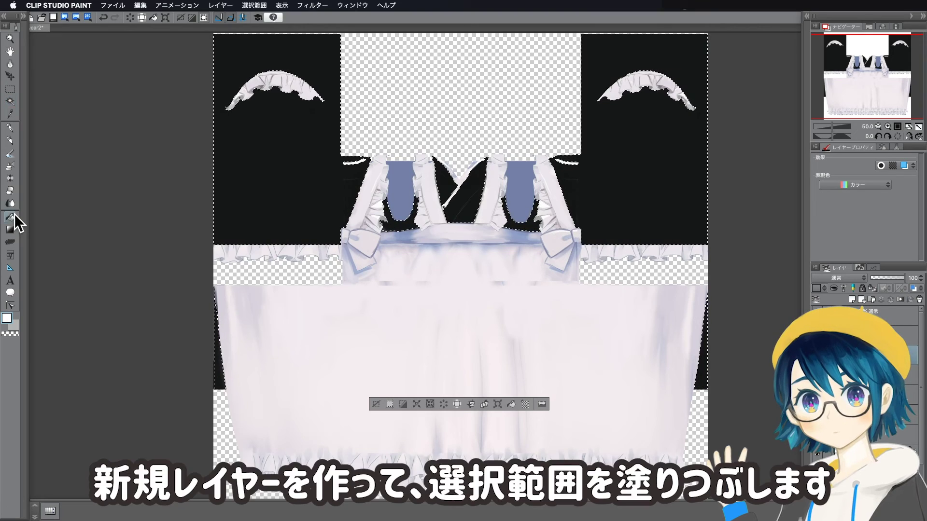
# - Fill the six selected black areas, including both strips beside the skirt, with white
pyautogui.click(10, 218)
pyautogui.click(277, 169)
pyautogui.click(424, 203)
pyautogui.click(521, 220)
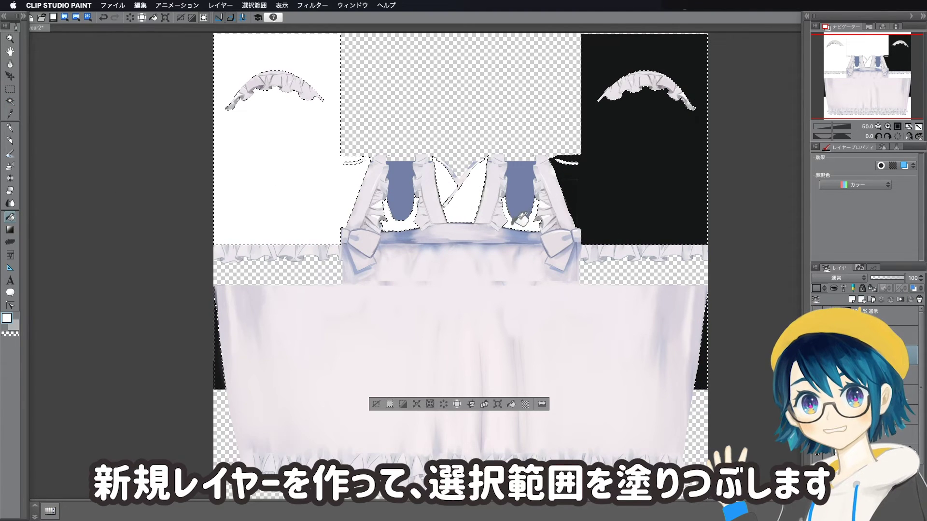
pyautogui.click(567, 207)
pyautogui.click(702, 338)
pyautogui.click(220, 338)
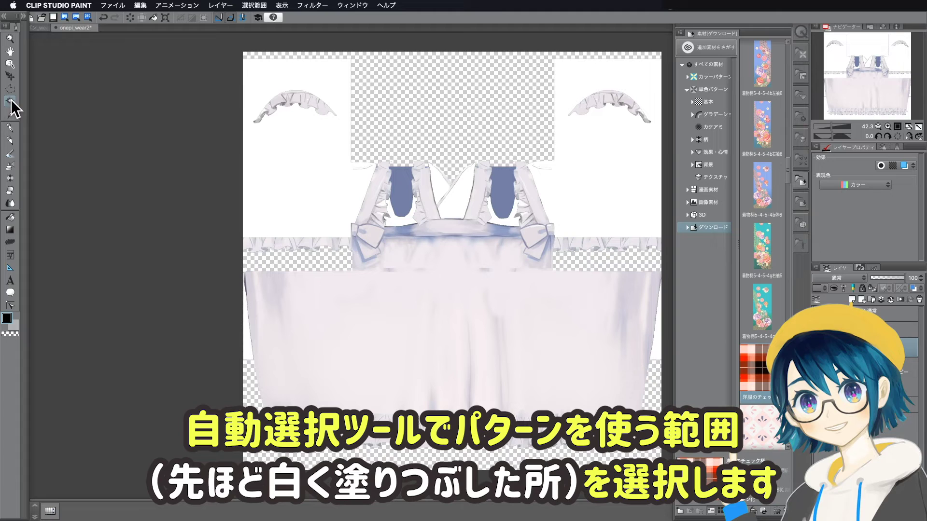
# - Auto-select the top-left and right white kimono areas of the outfit texture
pyautogui.click(10, 100)
pyautogui.click(303, 160)
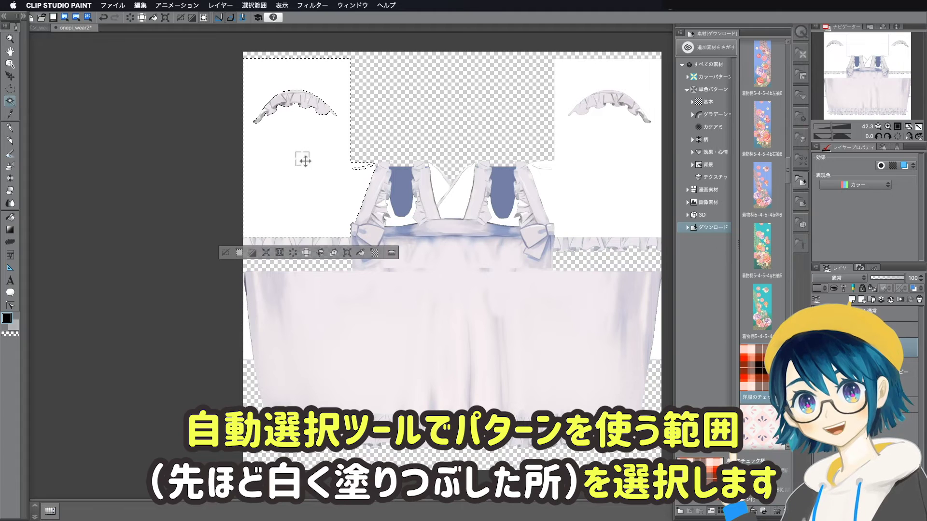
pyautogui.keyDown('shift'); pyautogui.click(356, 109); pyautogui.keyUp('shift')
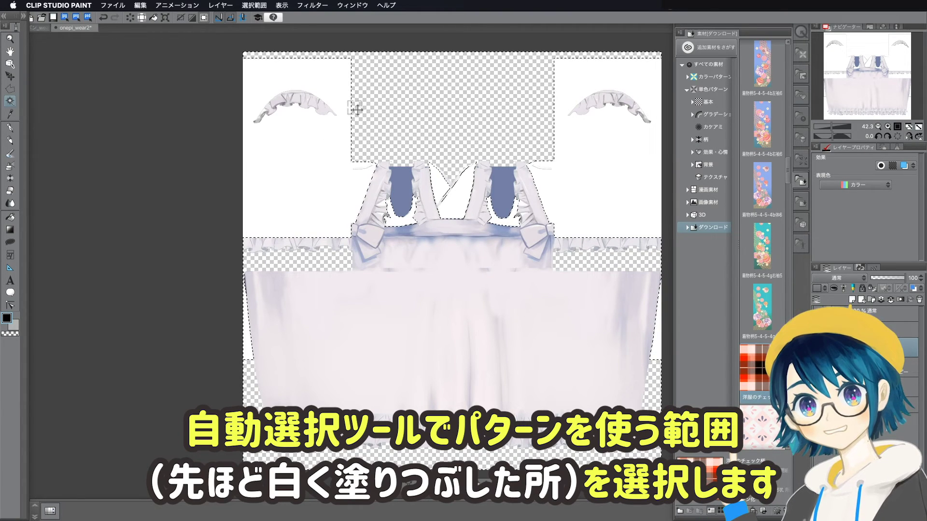
# - Fill the selection with the orange check pattern, shrunk and nudged slightly left and down
pyautogui.click(254, 5)
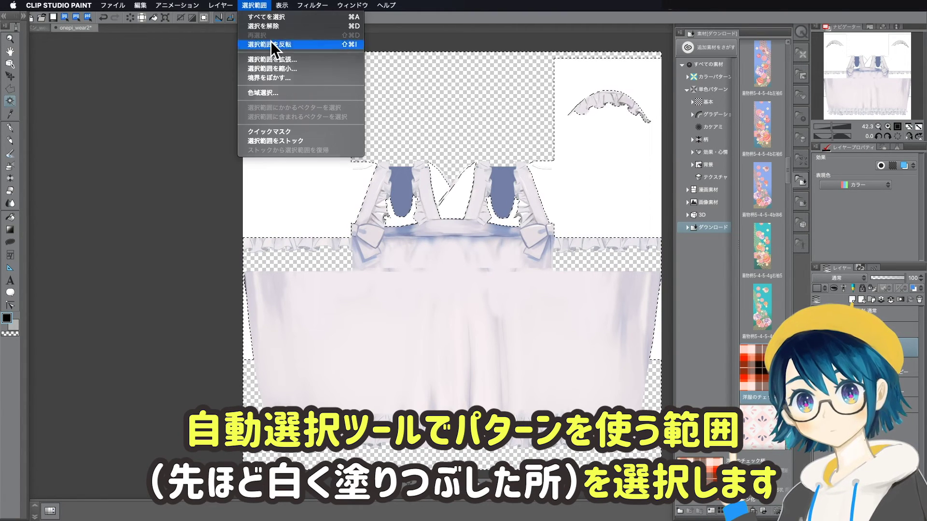
pyautogui.moveTo(764, 363); pyautogui.dragTo(604, 203)
pyautogui.moveTo(589, 239); pyautogui.dragTo(604, 199)
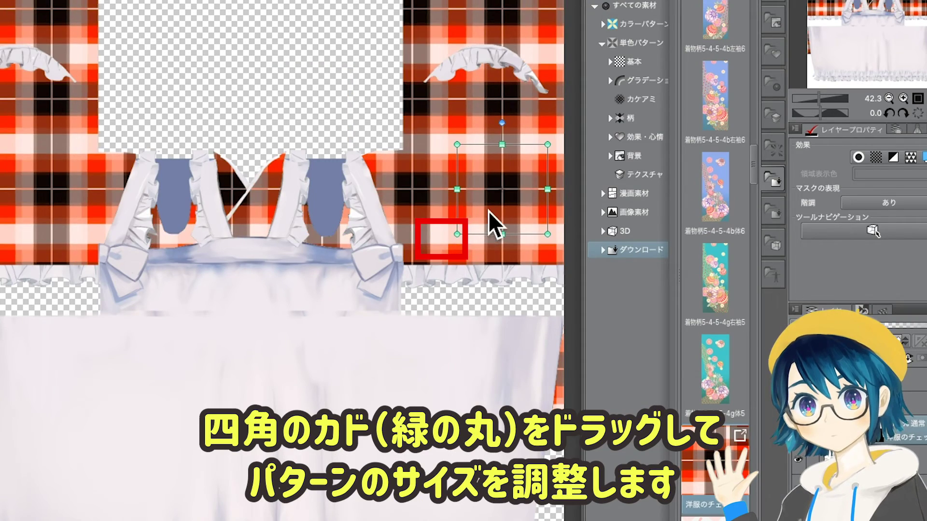
pyautogui.moveTo(488, 210)
pyautogui.mouseDown()
pyautogui.moveTo(451, 219)
pyautogui.moveTo(468, 219)
pyautogui.mouseUp()
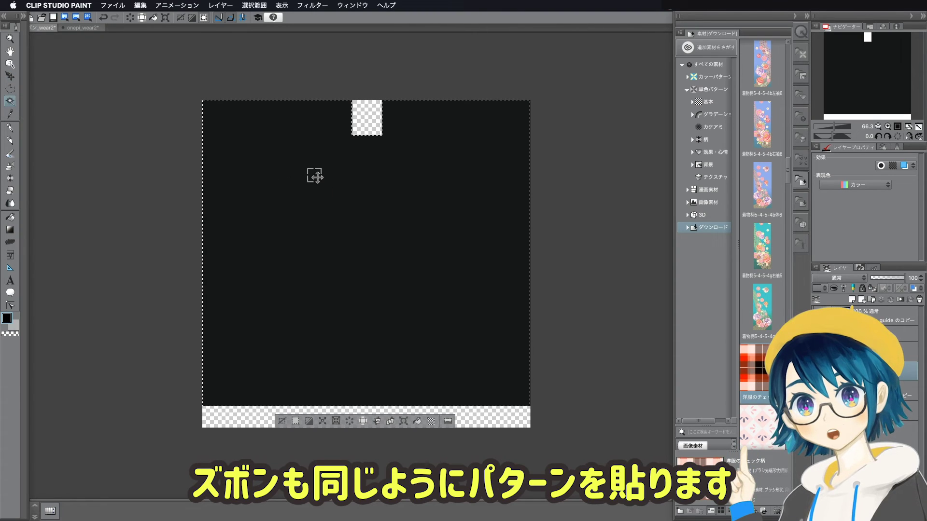
# - Drop the orange plaid onto the trousers texture and shrink it to match the outfit's check size
pyautogui.click(254, 5)
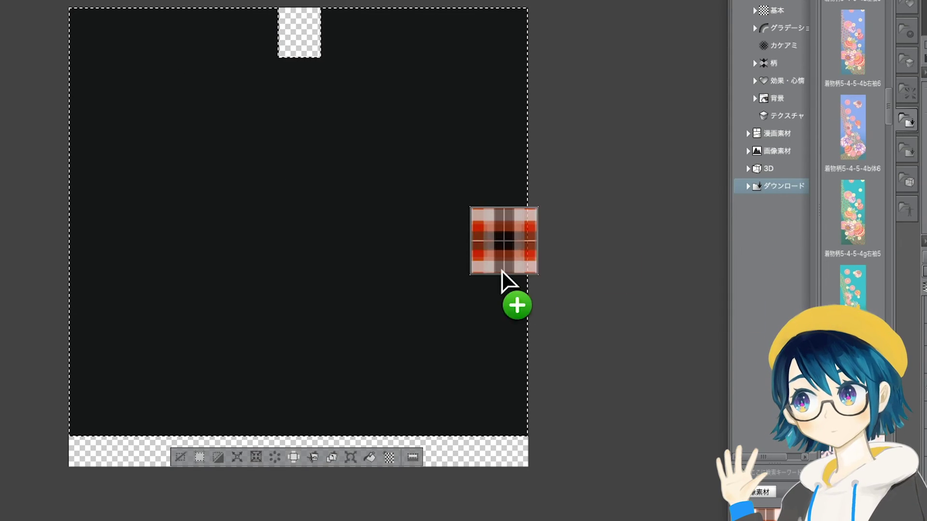
pyautogui.moveTo(853, 212); pyautogui.dragTo(502, 271)
pyautogui.moveTo(581, 398); pyautogui.dragTo(456, 271)
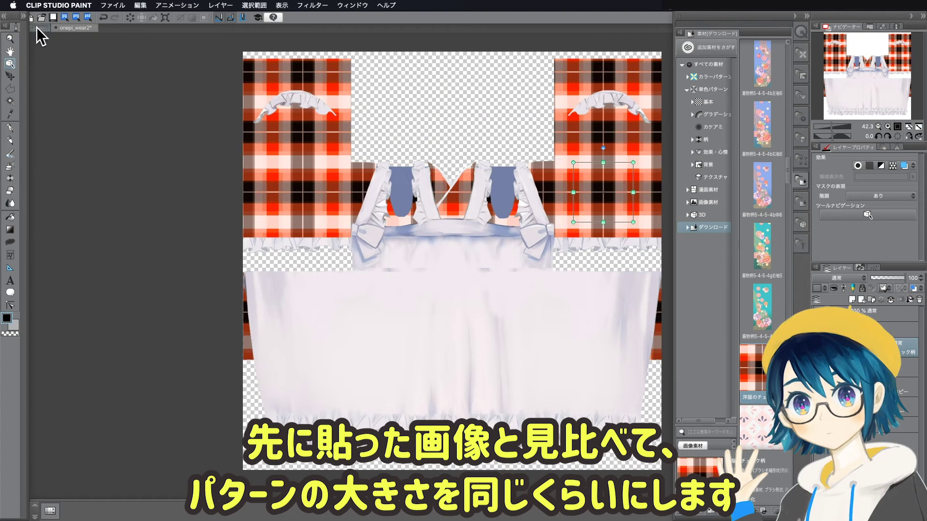
pyautogui.click(37, 27)
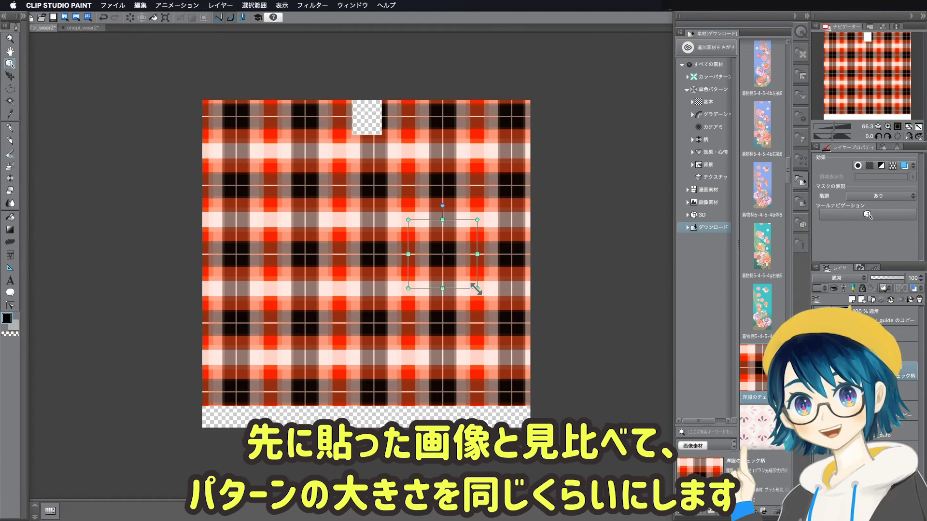
pyautogui.moveTo(476, 288); pyautogui.dragTo(466, 277)
pyautogui.click(91, 30)
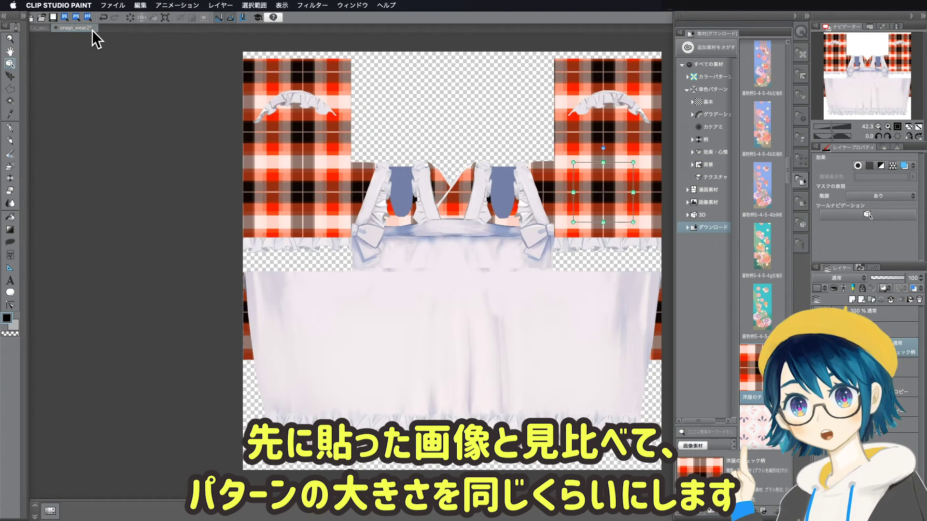
pyautogui.click(41, 28)
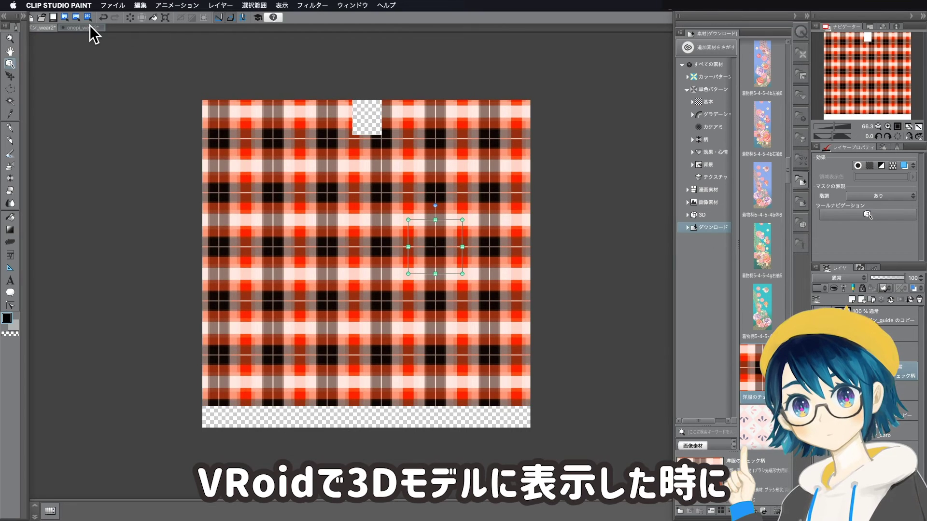
pyautogui.click(91, 30)
pyautogui.click(38, 28)
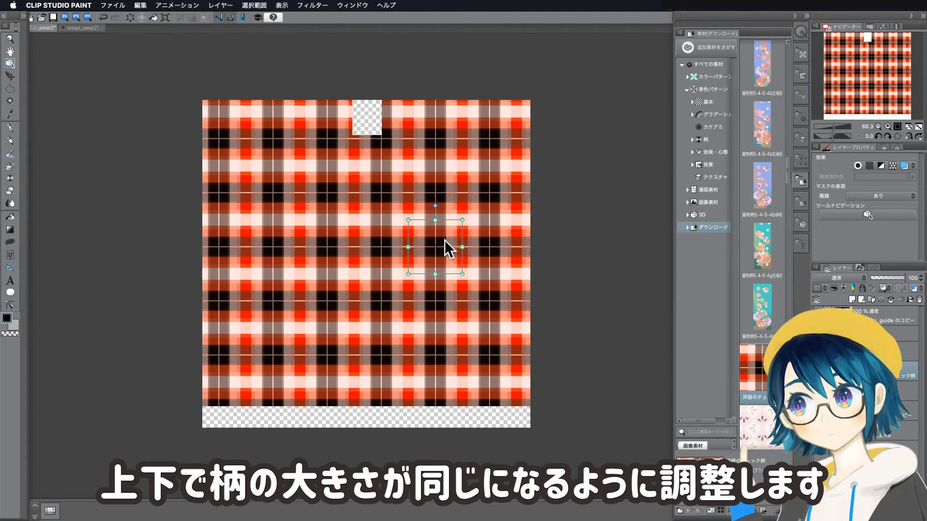